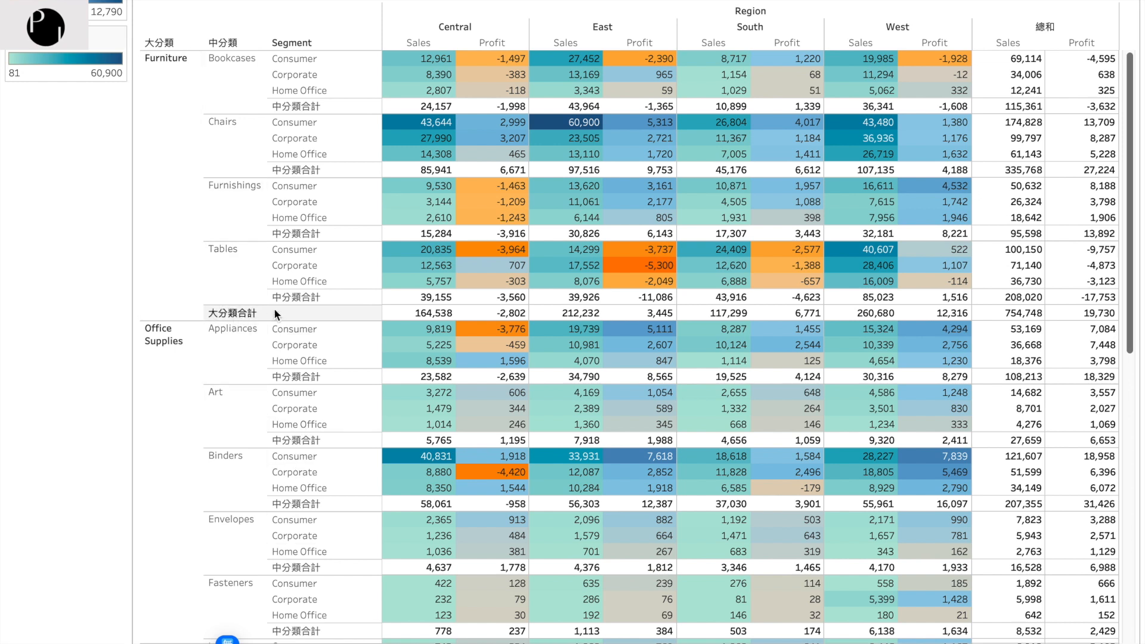
# Step: Review the finished example worksheets, comparing where grand totals sit and how subtotals are limited to 大分類 or 中分類
pyautogui.scroll(-10, 306, 433)
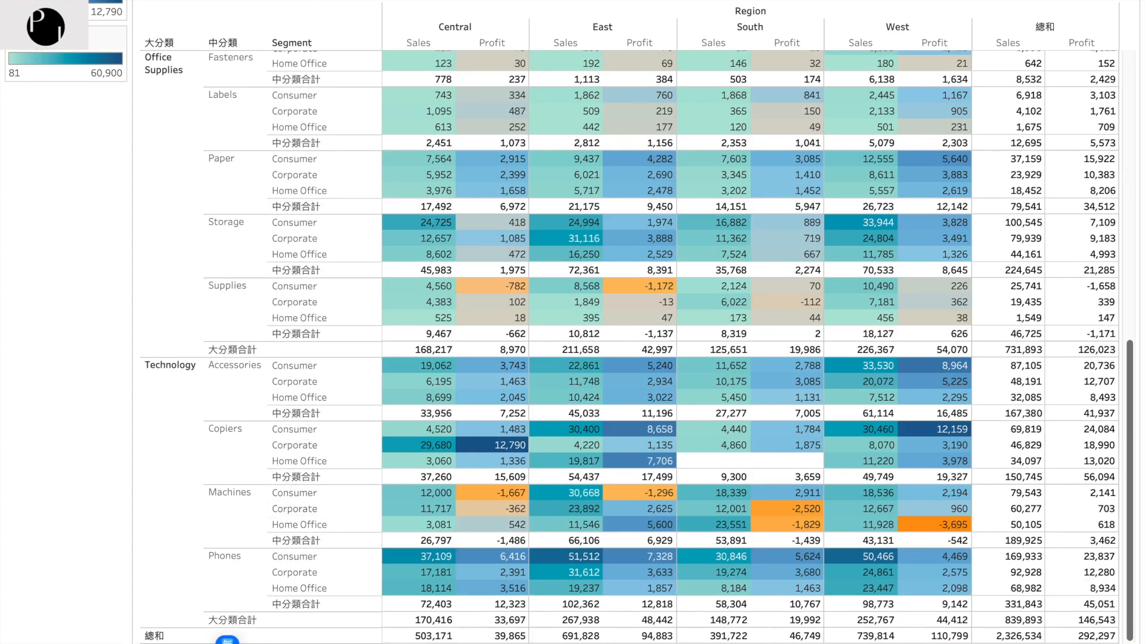
pyautogui.scroll(10, 453, 302)
pyautogui.scroll(-10, 454, 302)
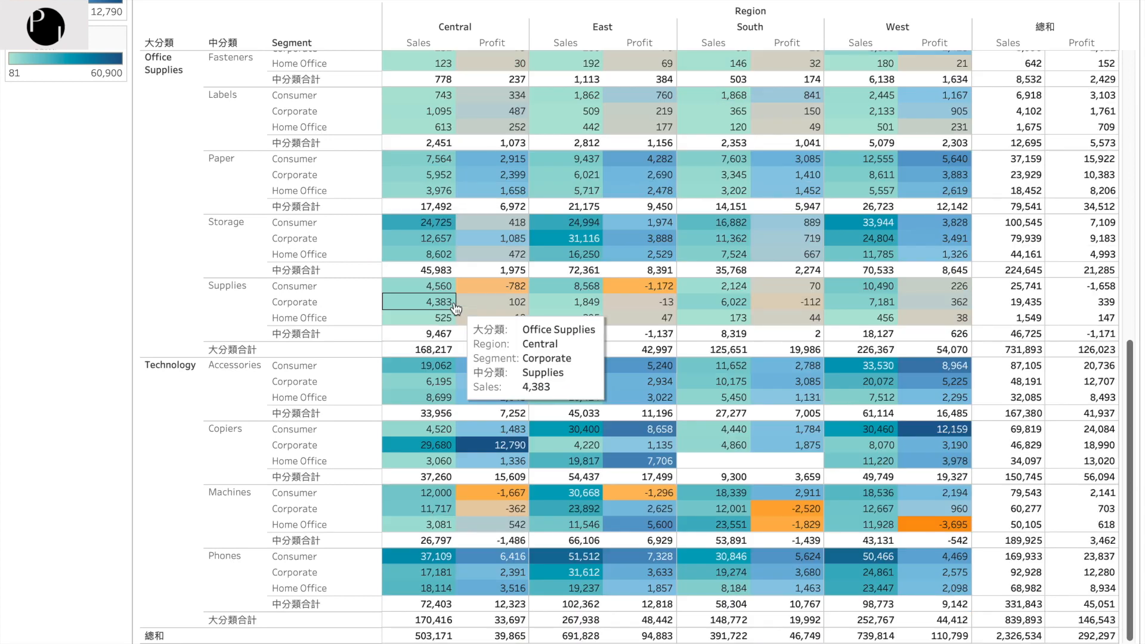
pyautogui.scroll(10, 335, 494)
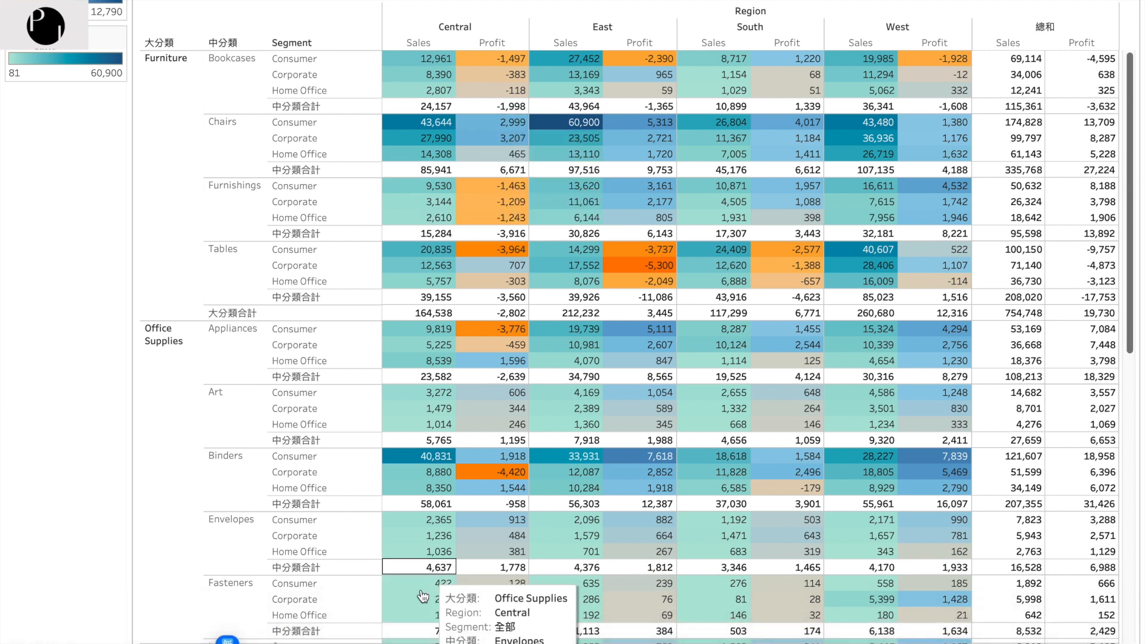
pyautogui.click(358, 643)
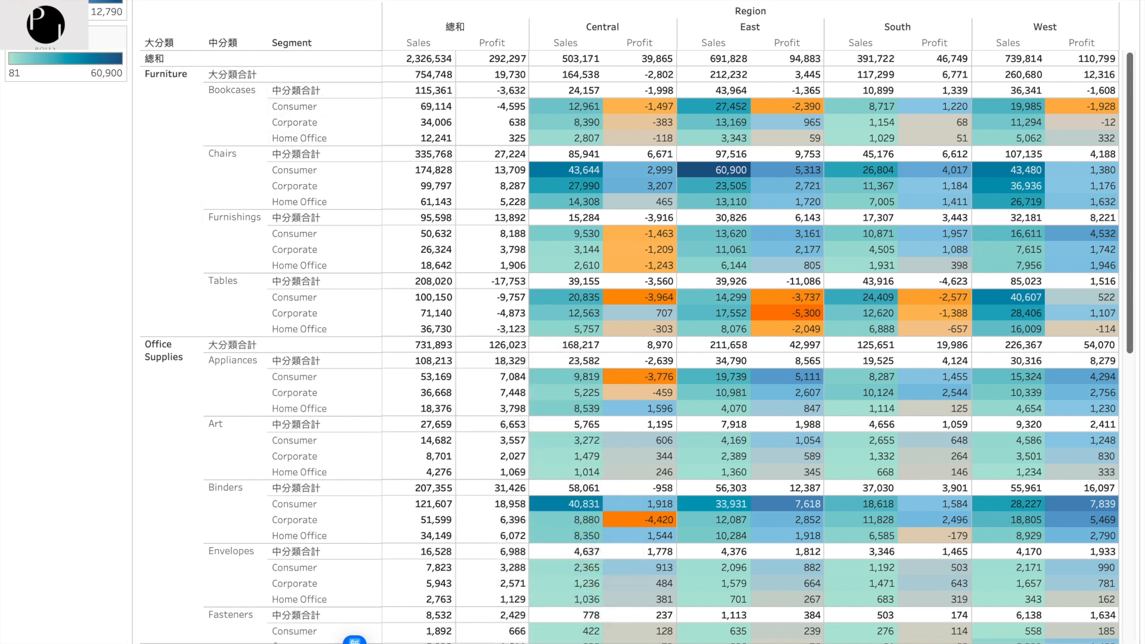
pyautogui.click(481, 642)
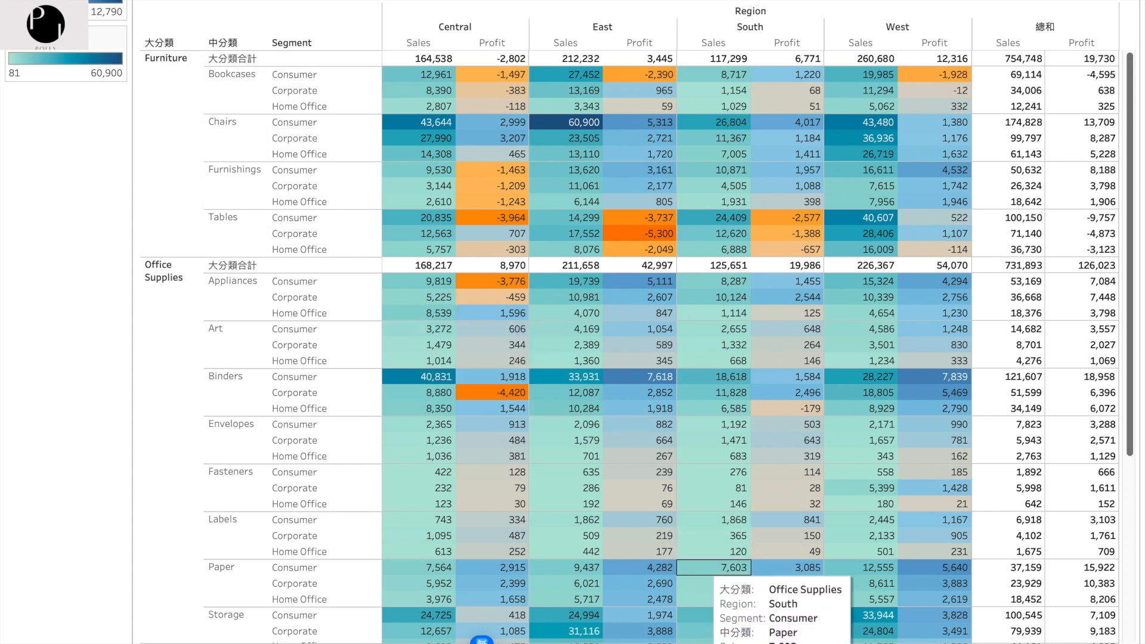
pyautogui.click(591, 643)
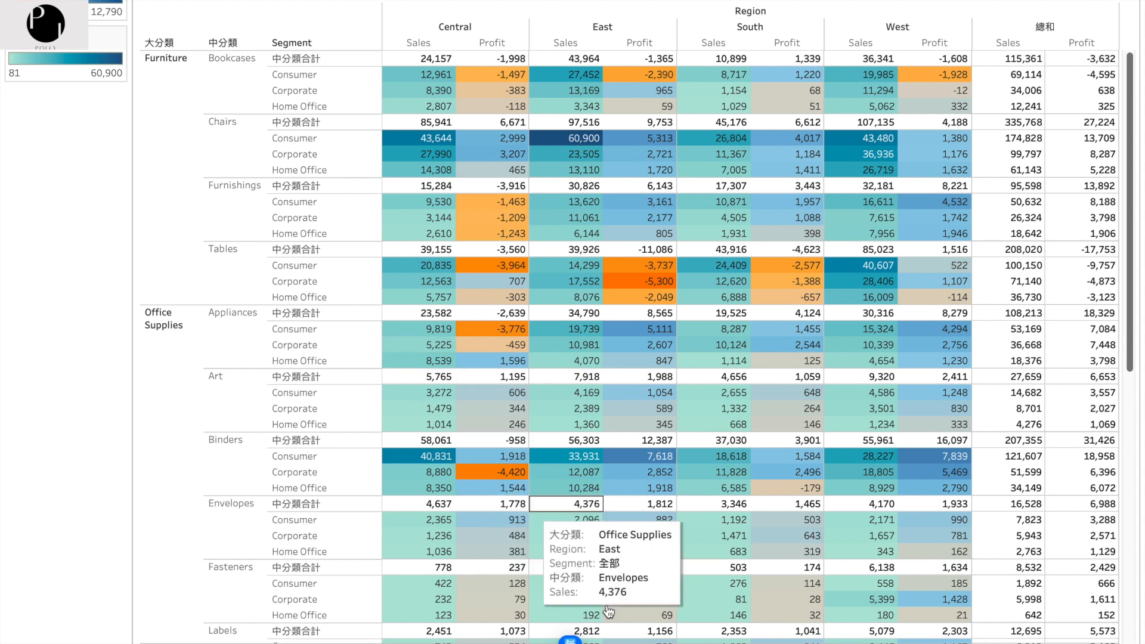
pyautogui.click(658, 643)
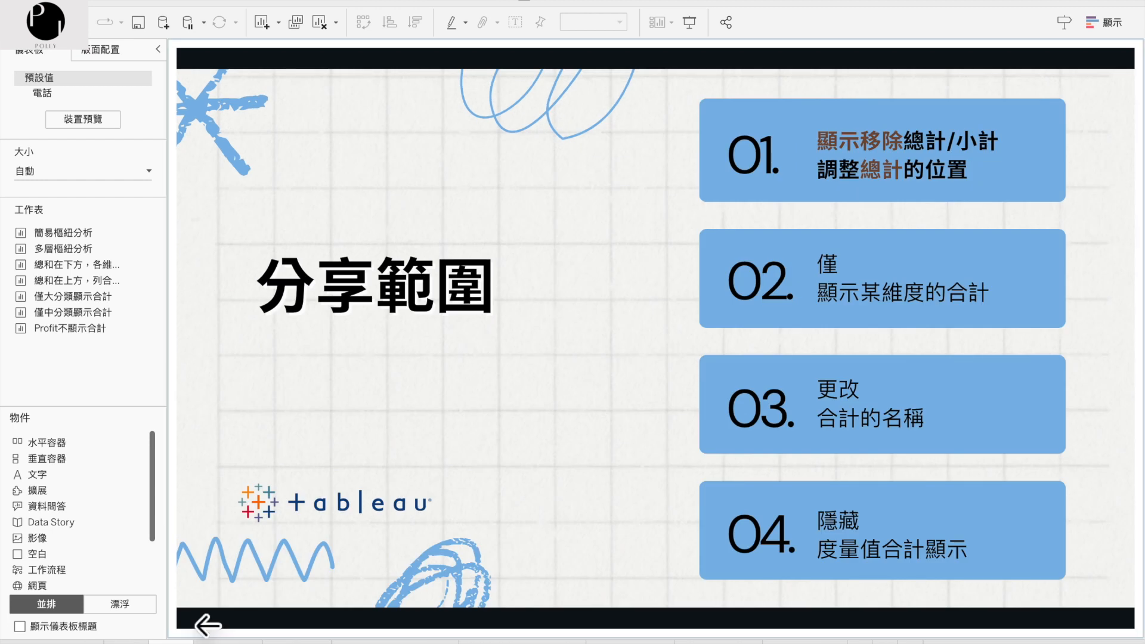
pyautogui.moveTo(772, 243)
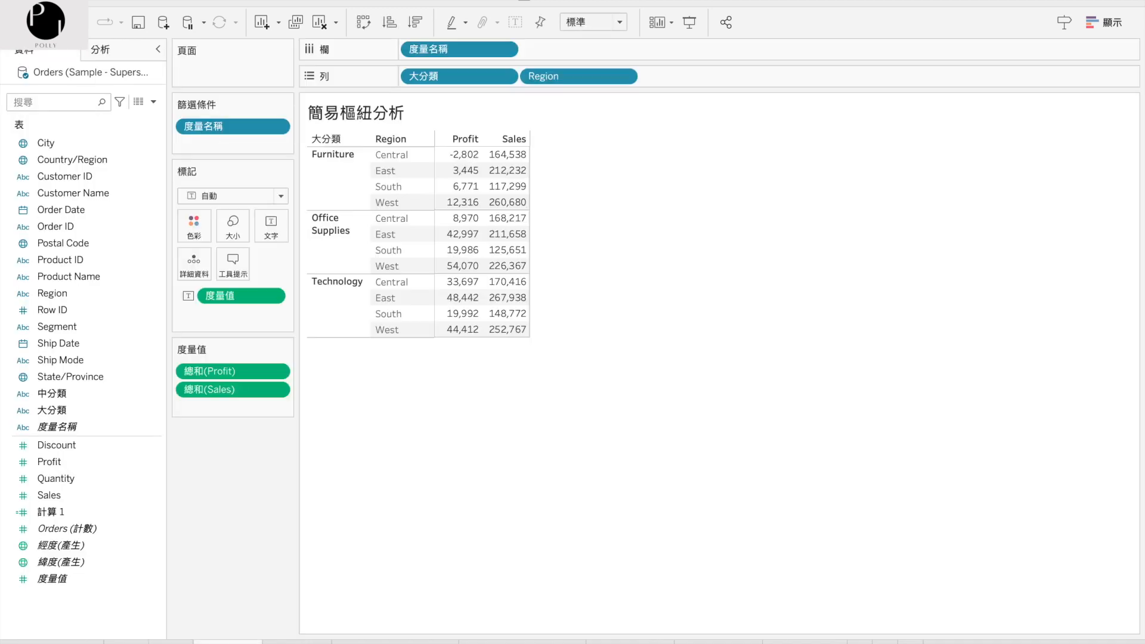
# Step: Go to the 多層樞紐分析 worksheet and add 合計 subtotals for the row dimensions of the table
pyautogui.click(278, 643)
pyautogui.click(105, 52)
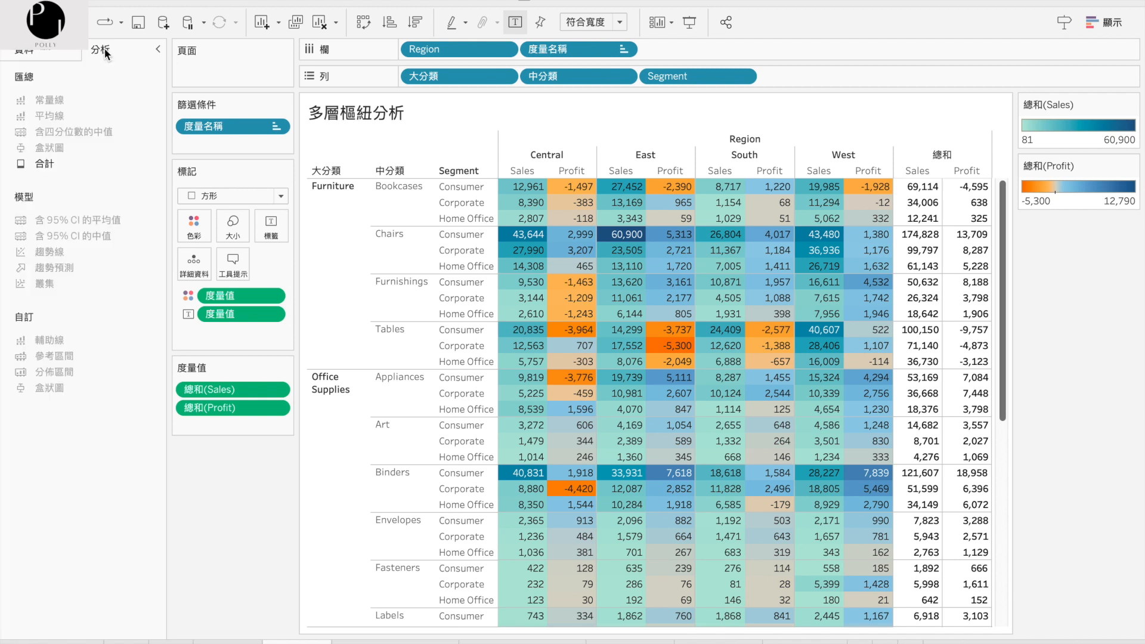
pyautogui.moveTo(40, 169); pyautogui.dragTo(445, 162)
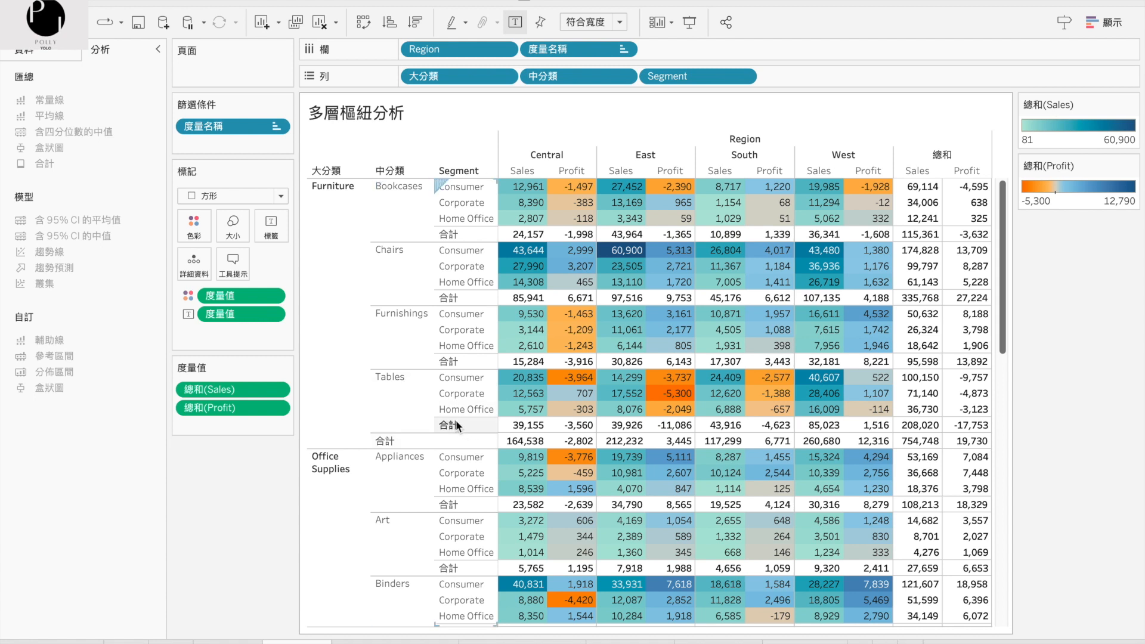
# Step: Check the Tables subtotal by summing the Central Sales values of its three segments, and clear the selection
pyautogui.click(527, 380)
pyautogui.moveTo(527, 380); pyautogui.dragTo(528, 418)
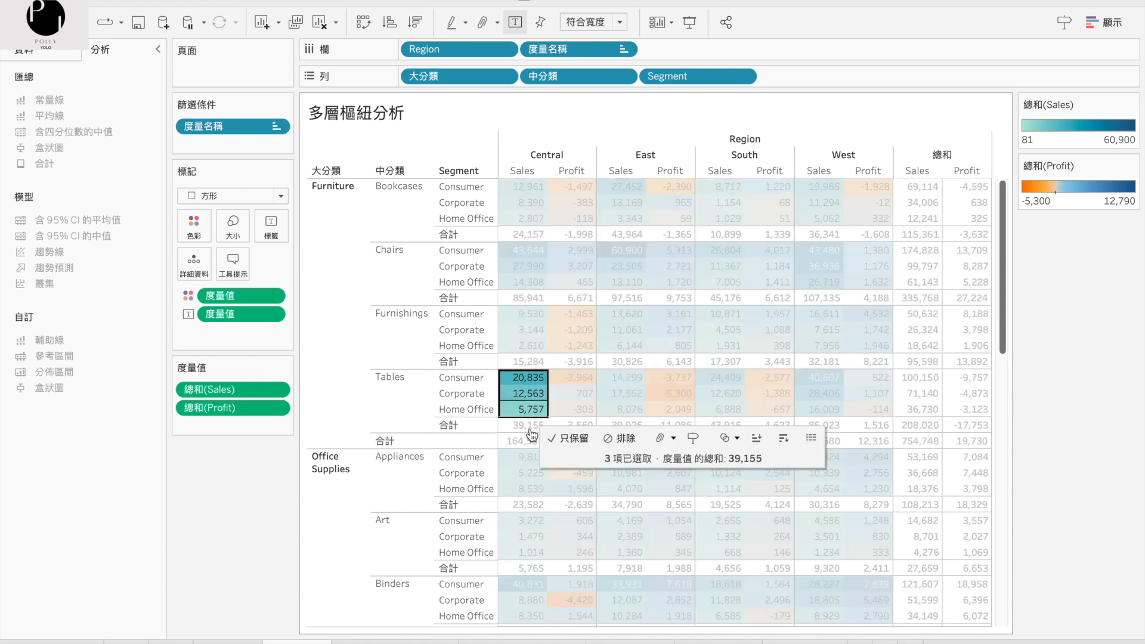
pyautogui.moveTo(532, 428)
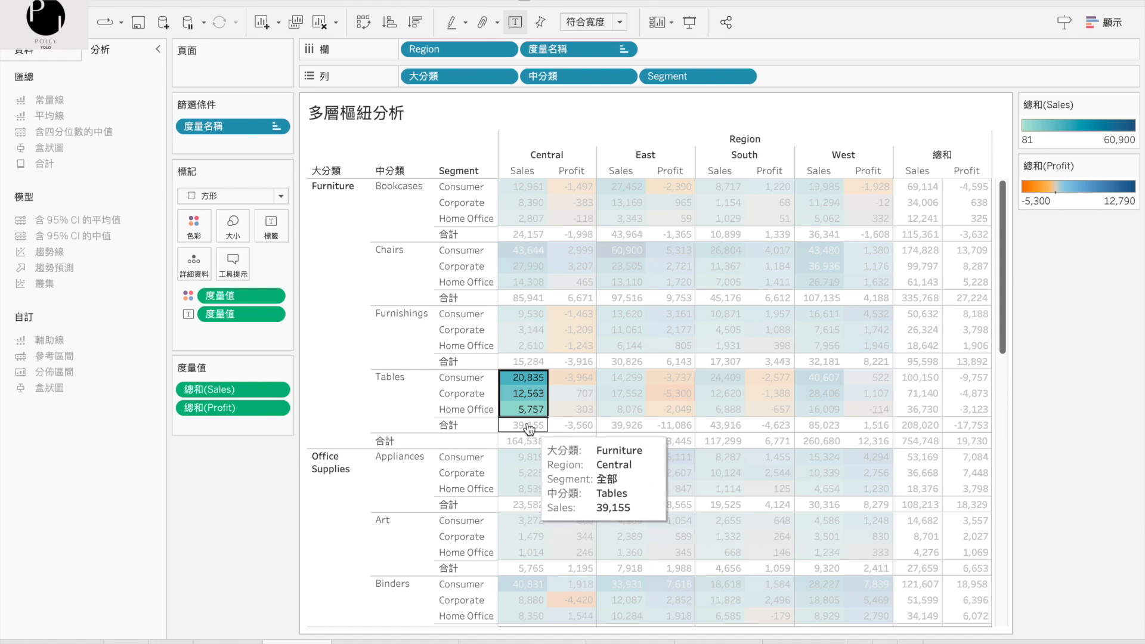
pyautogui.moveTo(519, 397)
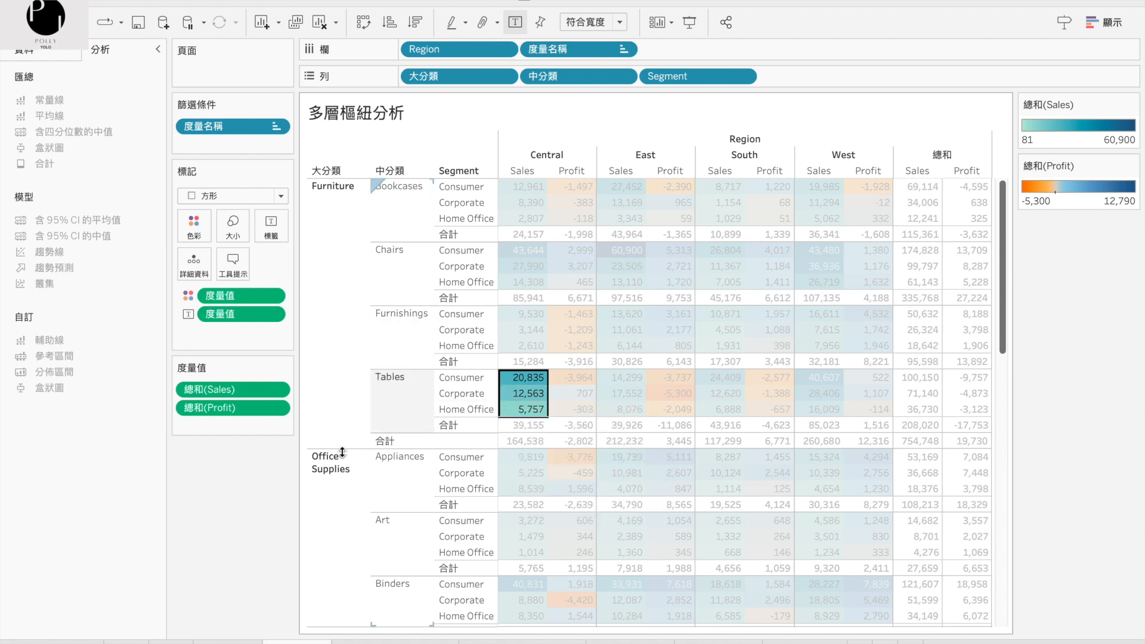
pyautogui.press('Escape')
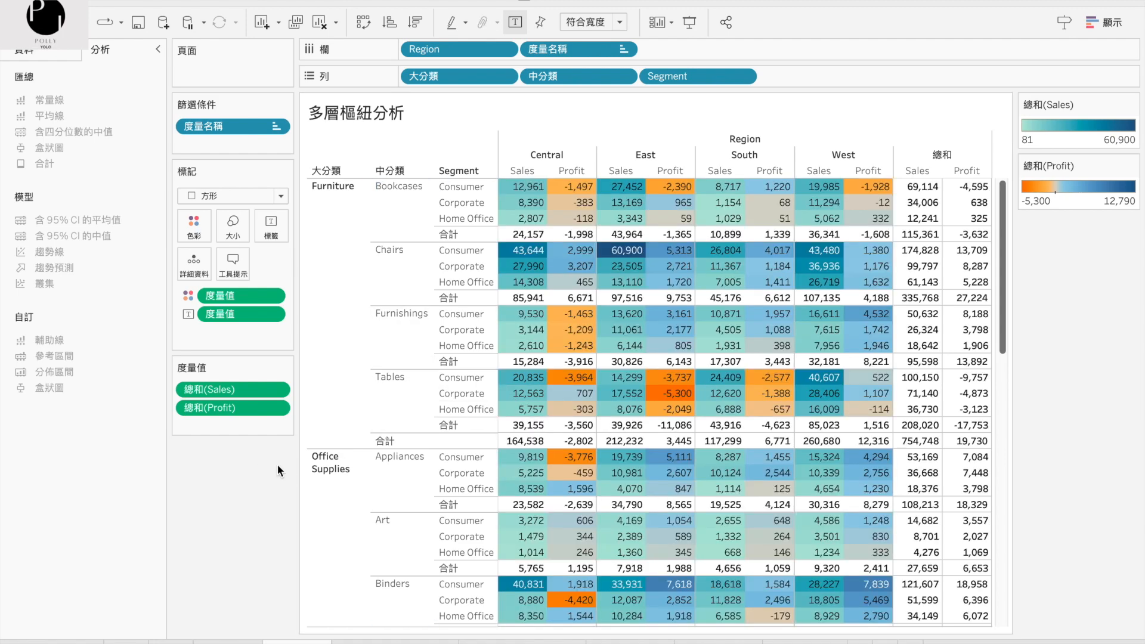
pyautogui.moveTo(1003, 287); pyautogui.dragTo(1032, 199)
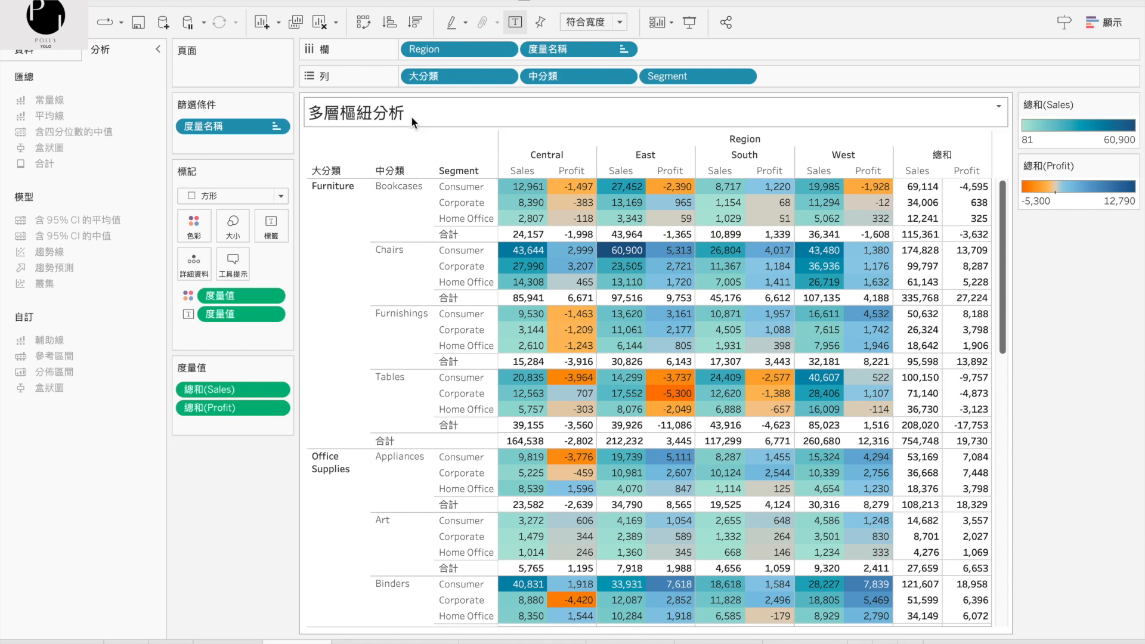
# Step: Place the column totals at the top of the table and the row totals at its left side
pyautogui.click(304, 1)
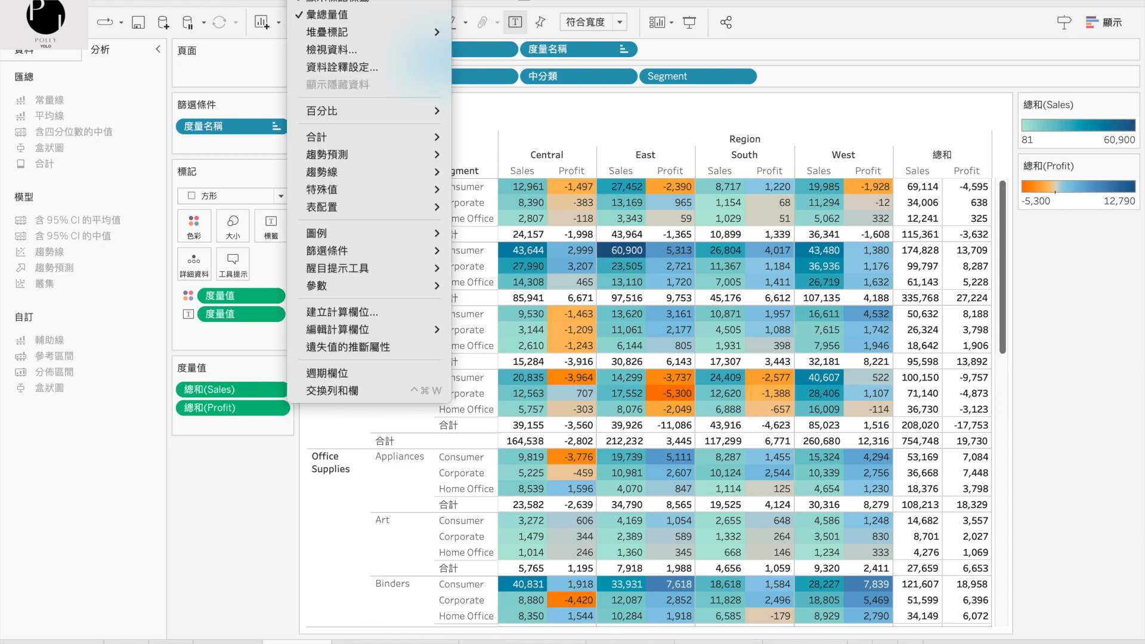
pyautogui.moveTo(358, 136)
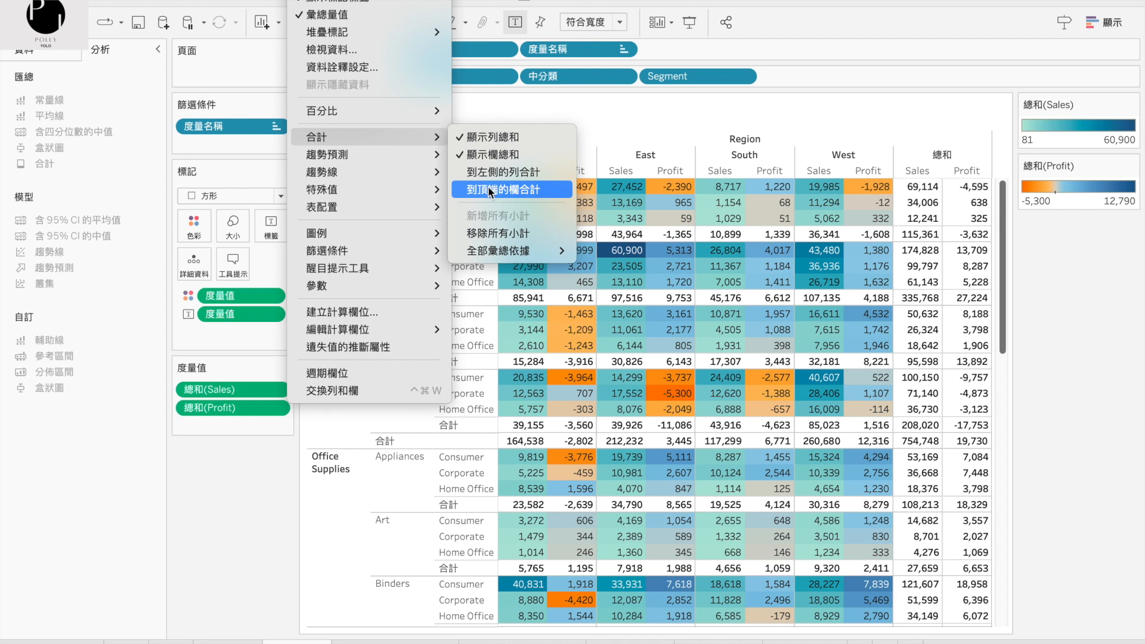
pyautogui.click(503, 190)
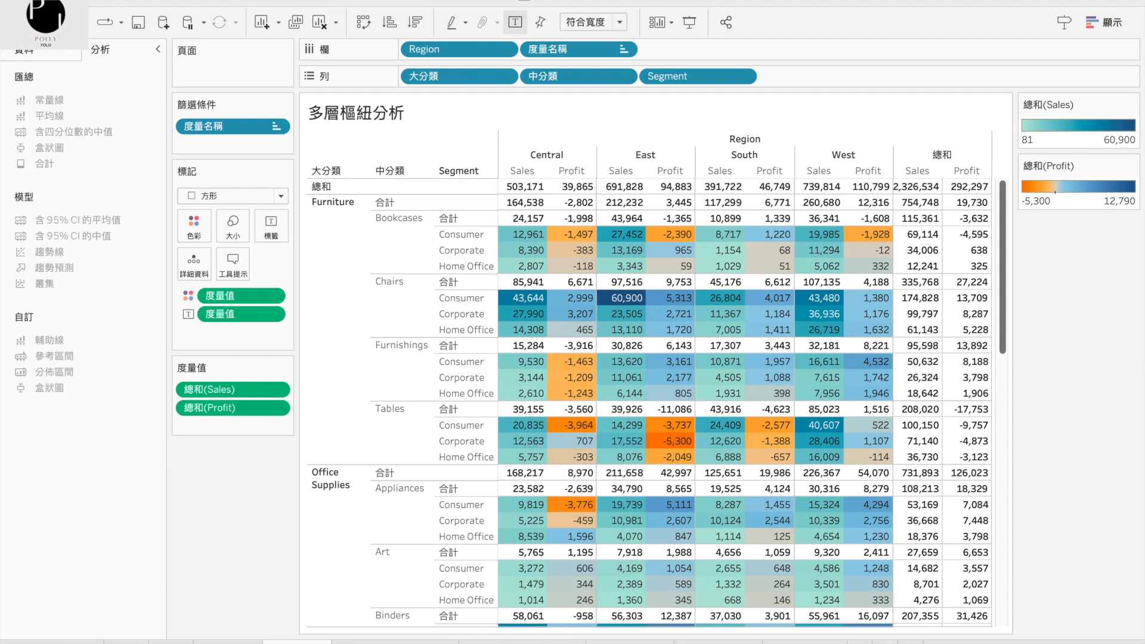
pyautogui.click(304, 0)
pyautogui.moveTo(331, 137)
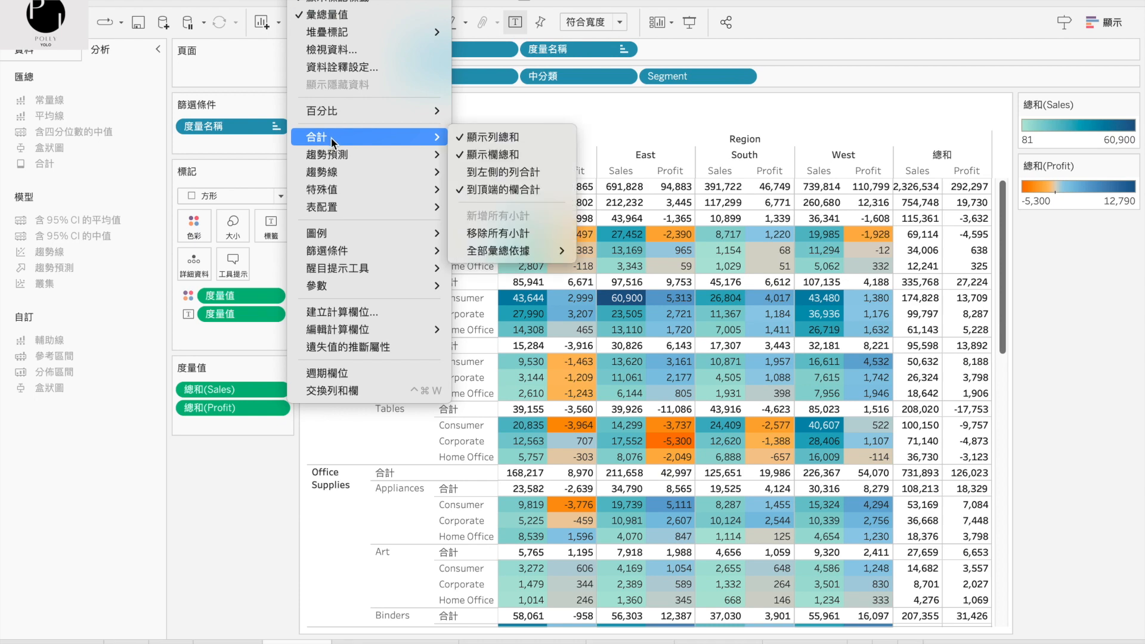
pyautogui.click(518, 171)
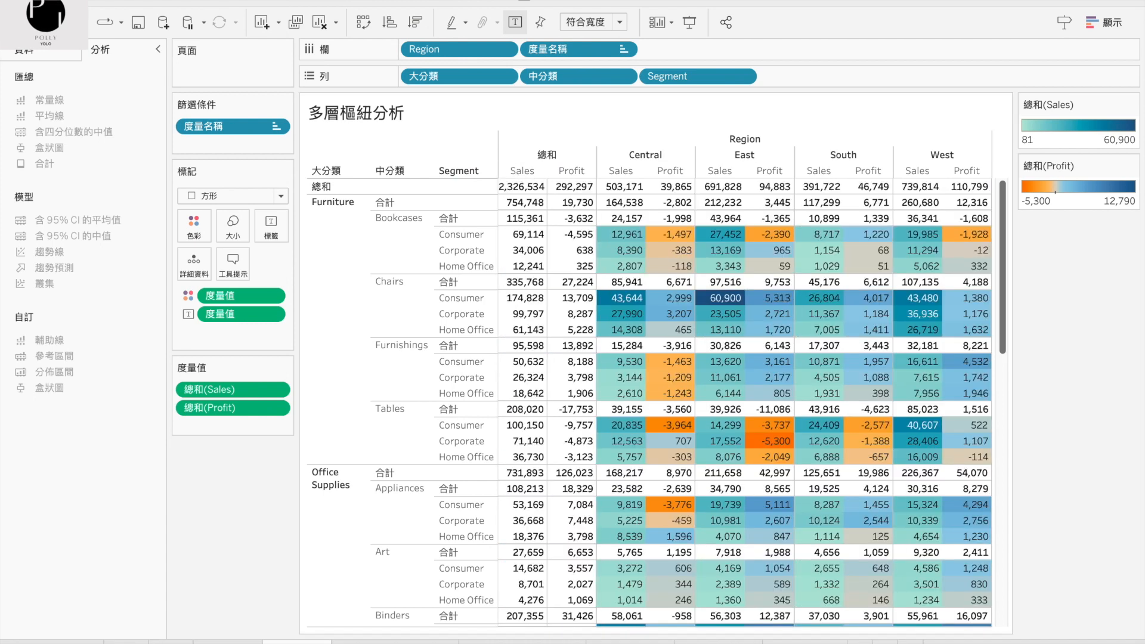
# Step: Return the row totals to the right side of the table and the column totals to the bottom
pyautogui.click(305, 1)
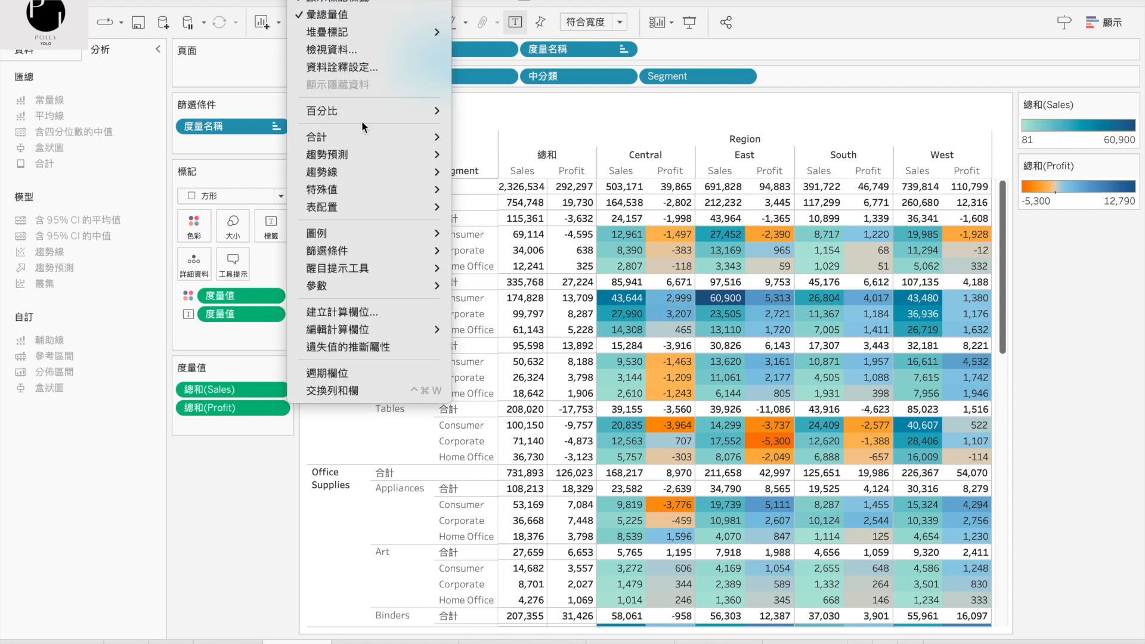
pyautogui.moveTo(367, 138)
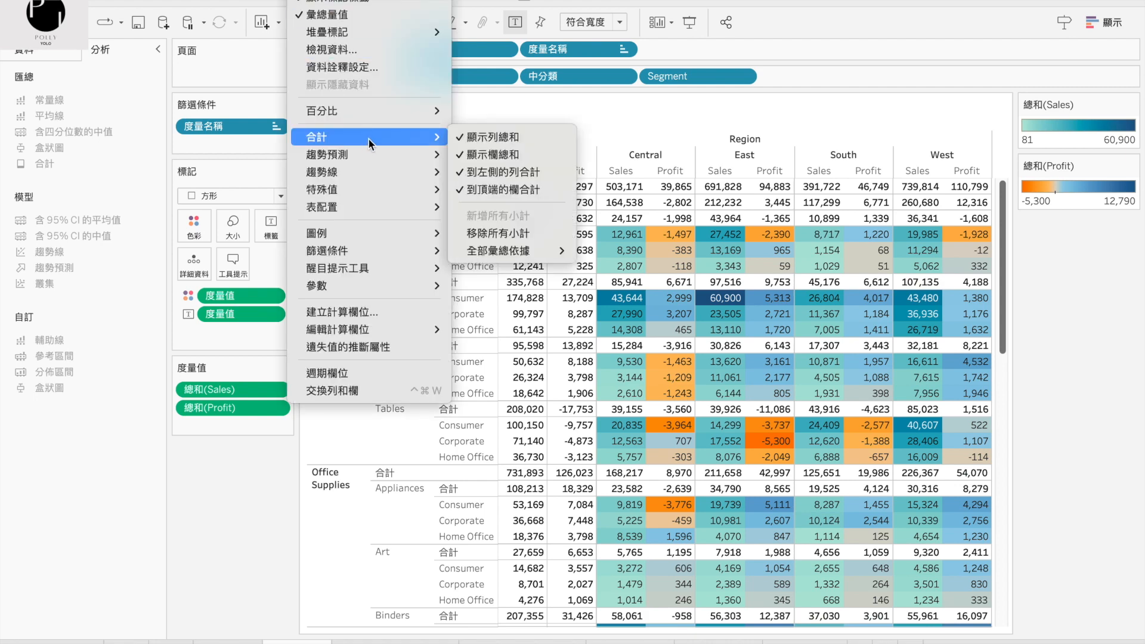
pyautogui.click(491, 171)
pyautogui.click(305, 1)
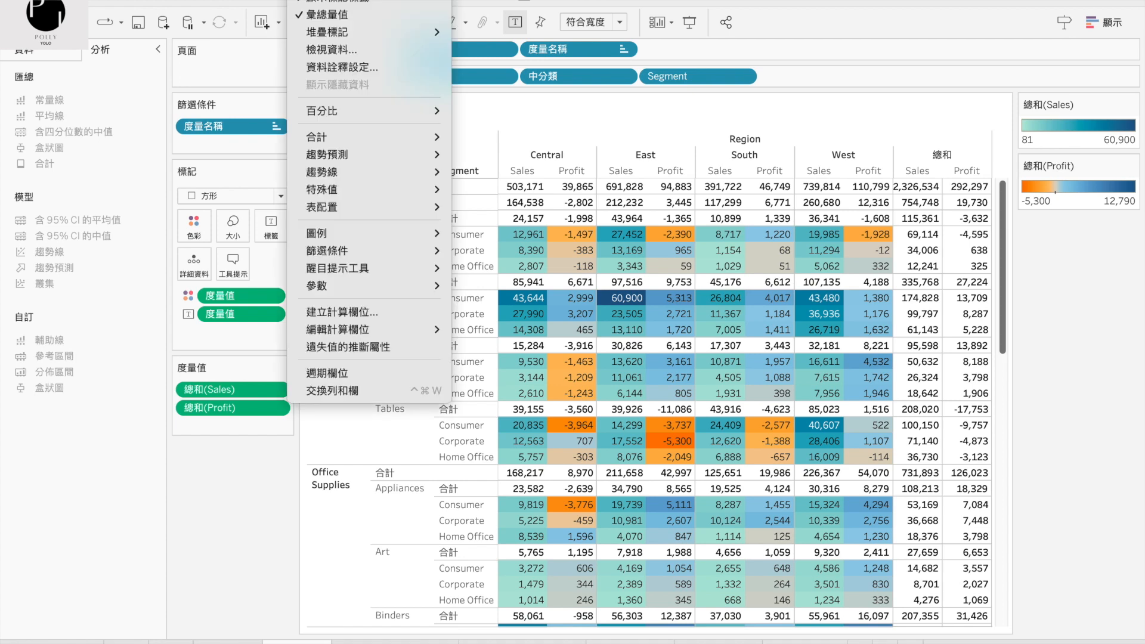
pyautogui.moveTo(373, 134)
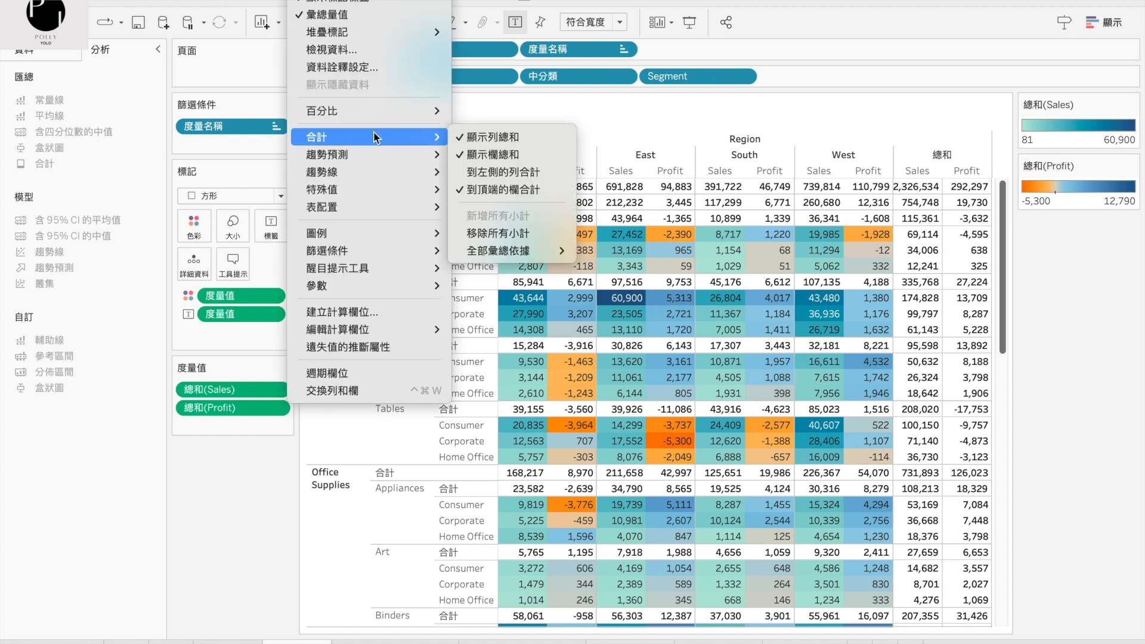
pyautogui.click(489, 189)
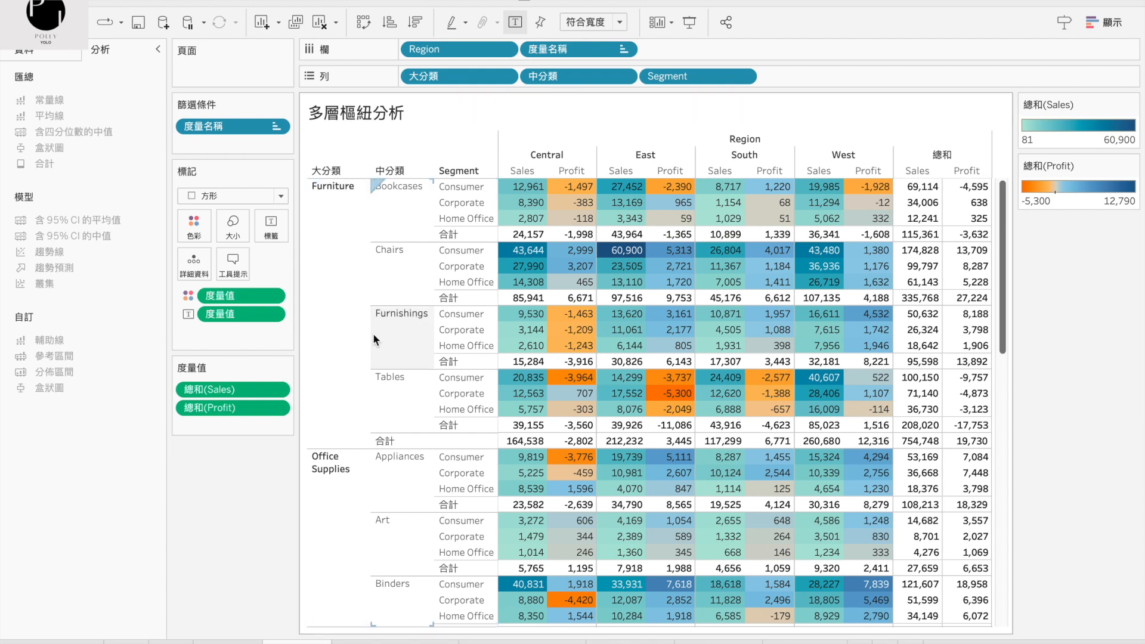
# Step: Remove the 總和 column grand total row from the end of the table
pyautogui.scroll(-10, 396, 463)
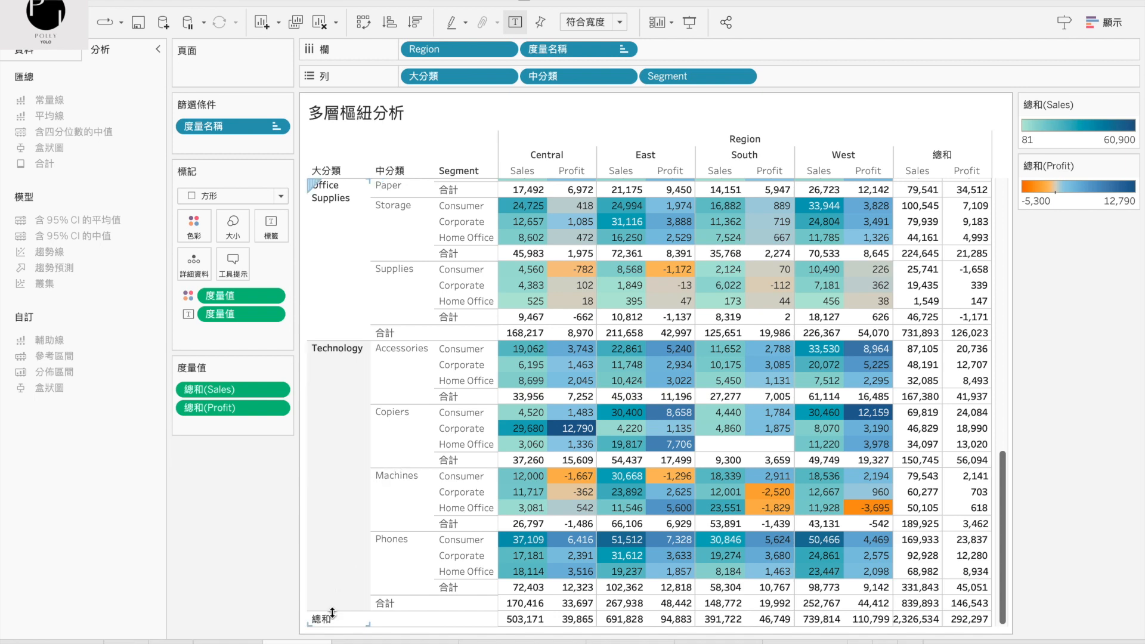
pyautogui.rightClick(334, 622)
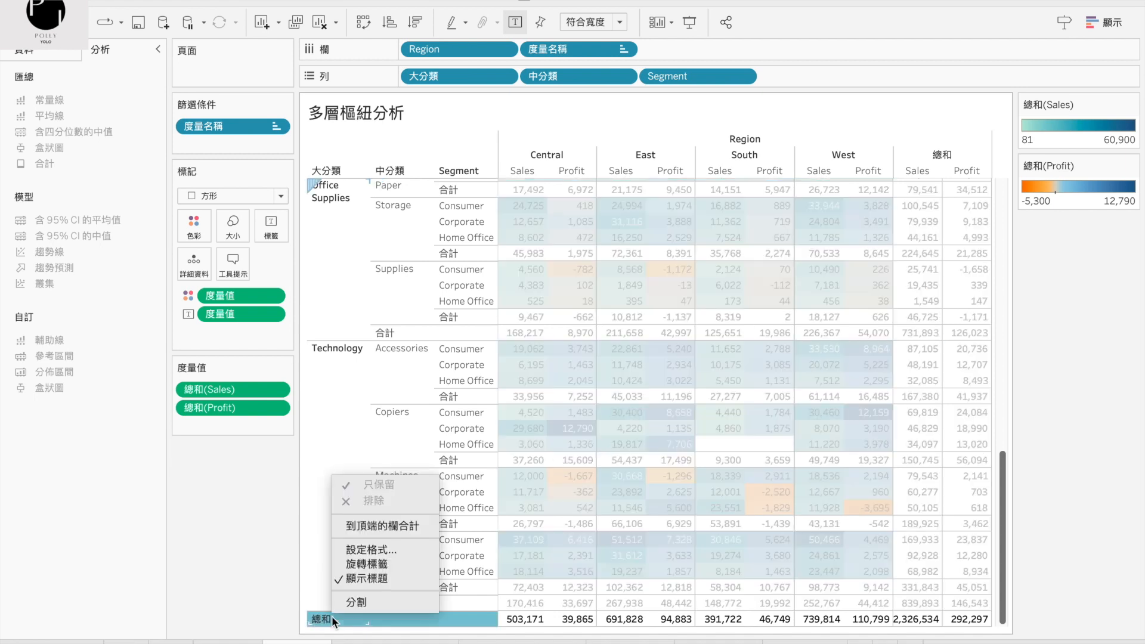
pyautogui.click(331, 617)
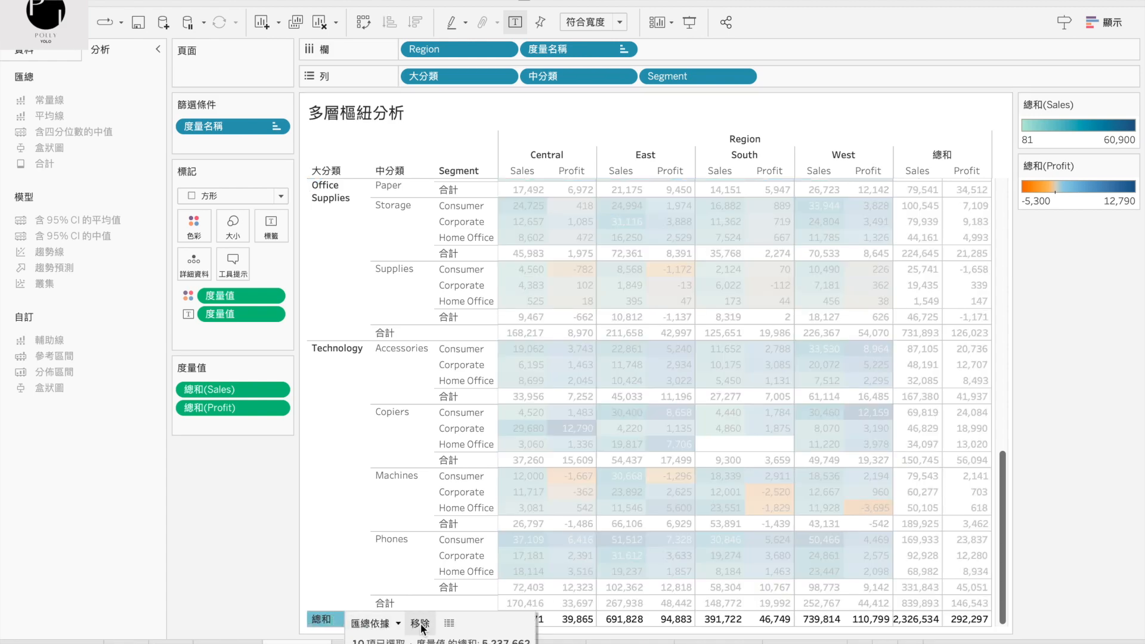
pyautogui.click(420, 624)
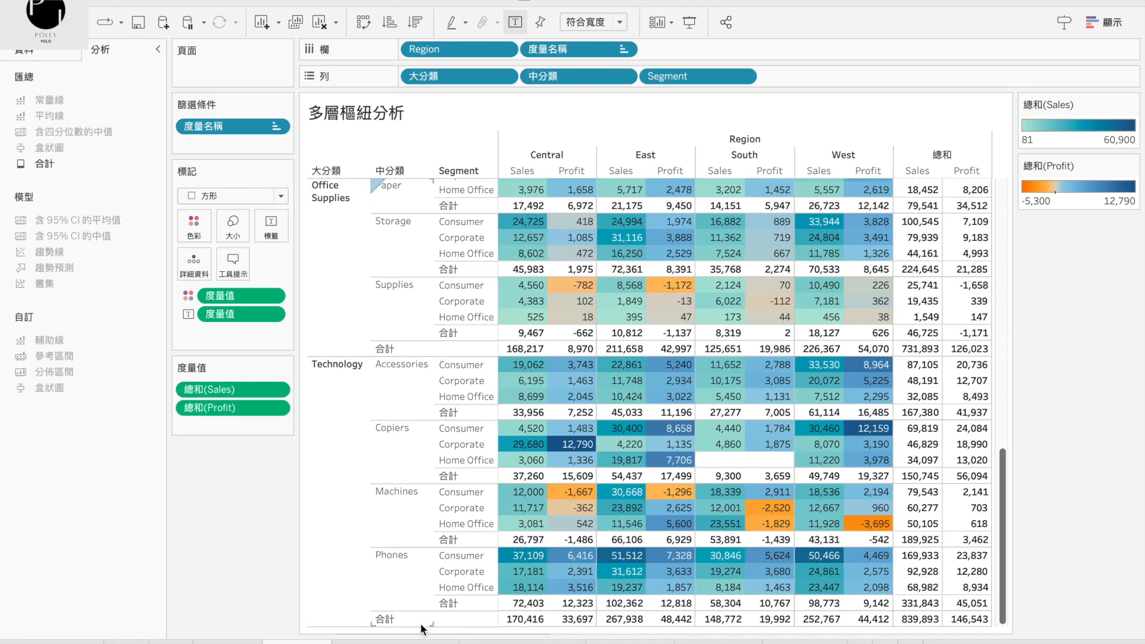
# Step: Remove all subtotals from the table through the 合計 row of the Furniture category
pyautogui.scroll(15, 440, 378)
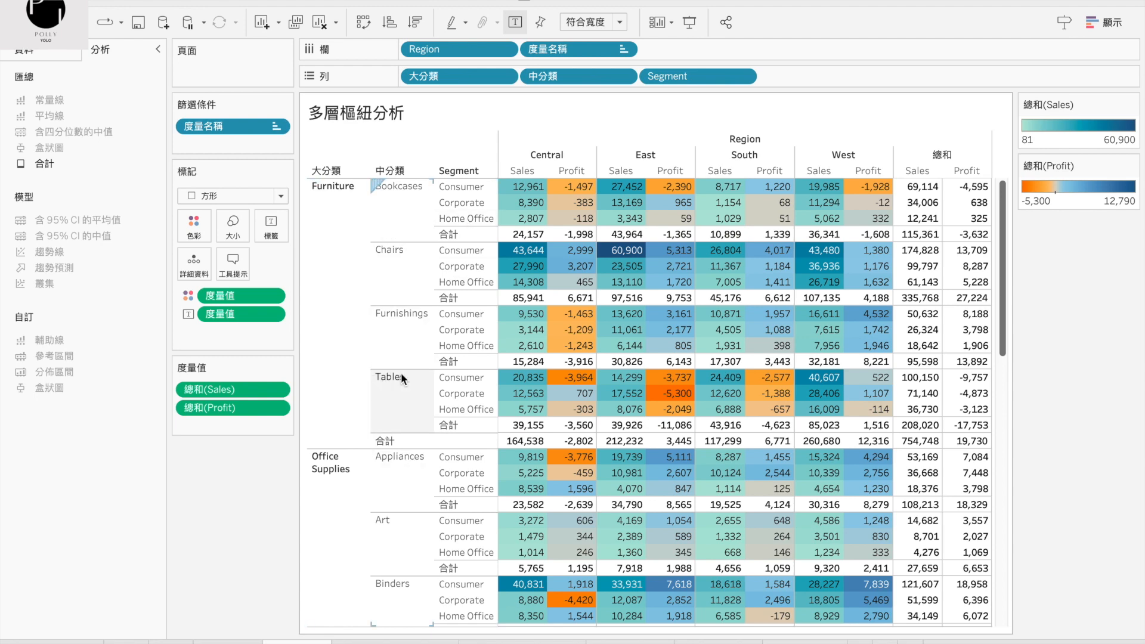
pyautogui.click(407, 440)
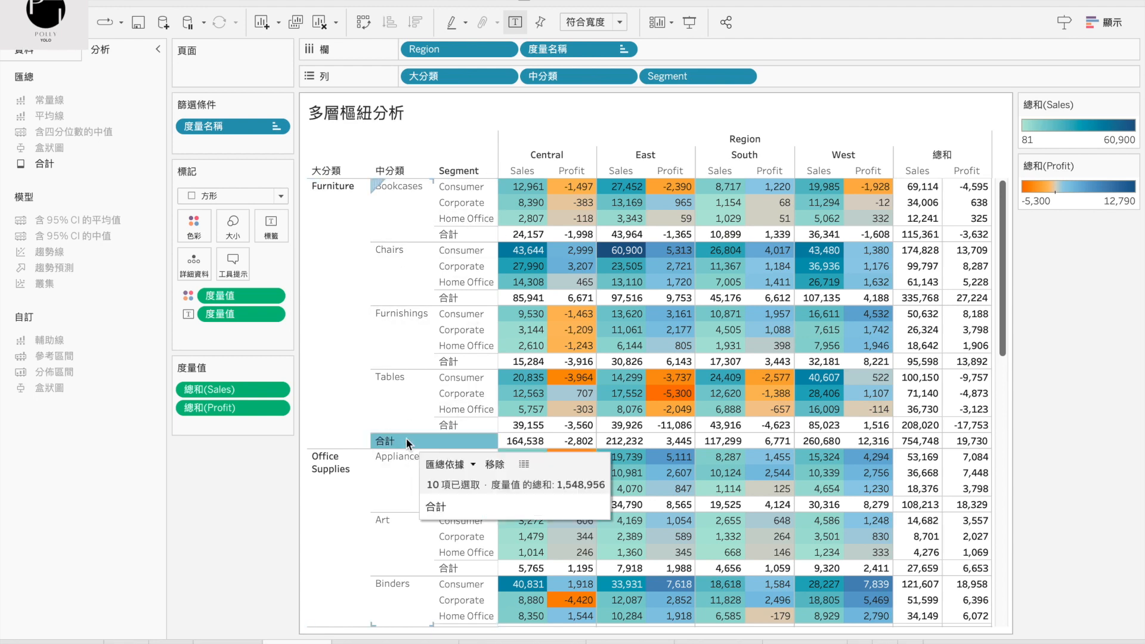
pyautogui.click(493, 465)
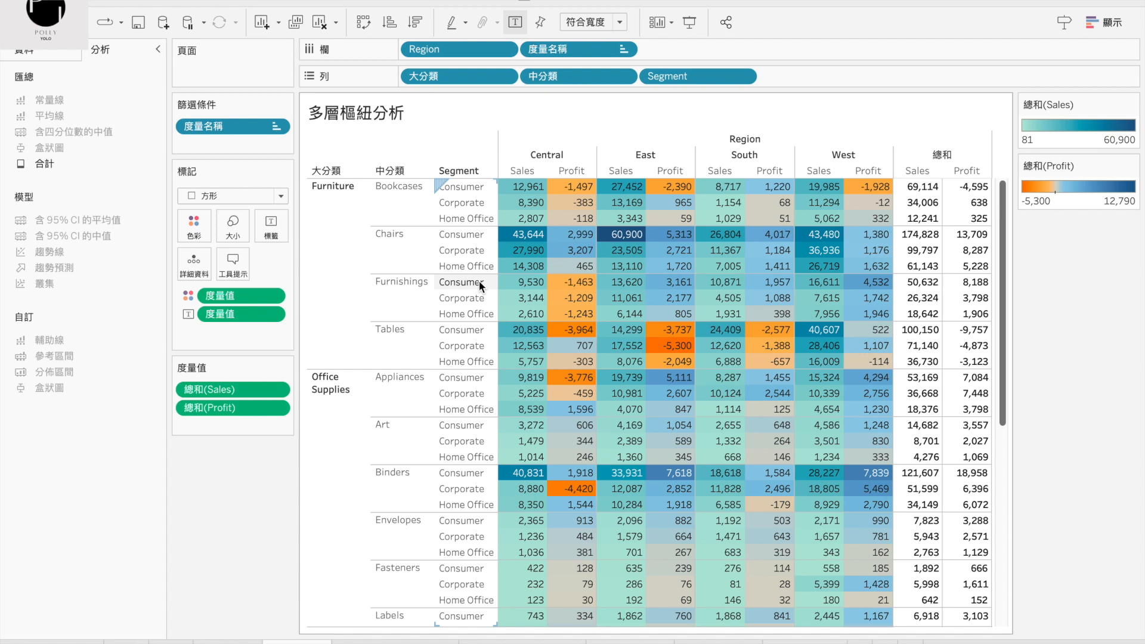
# Step: Add the 合計 subtotals to the table again and turn off the 小計 option for 中分類
pyautogui.moveTo(44, 164); pyautogui.dragTo(438, 146)
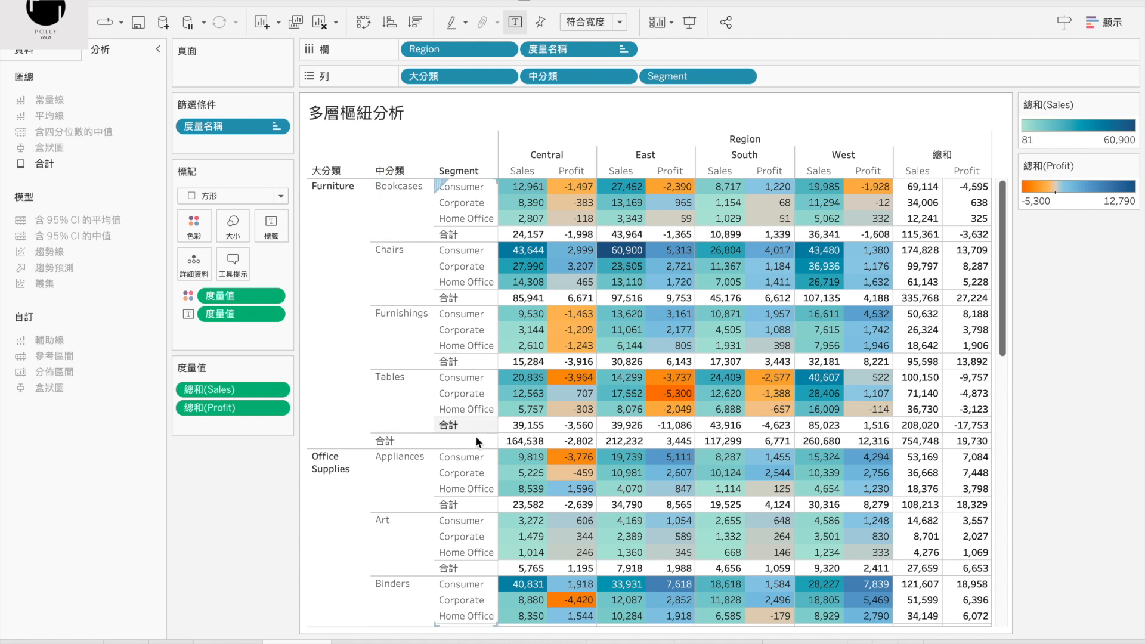
pyautogui.click(623, 78)
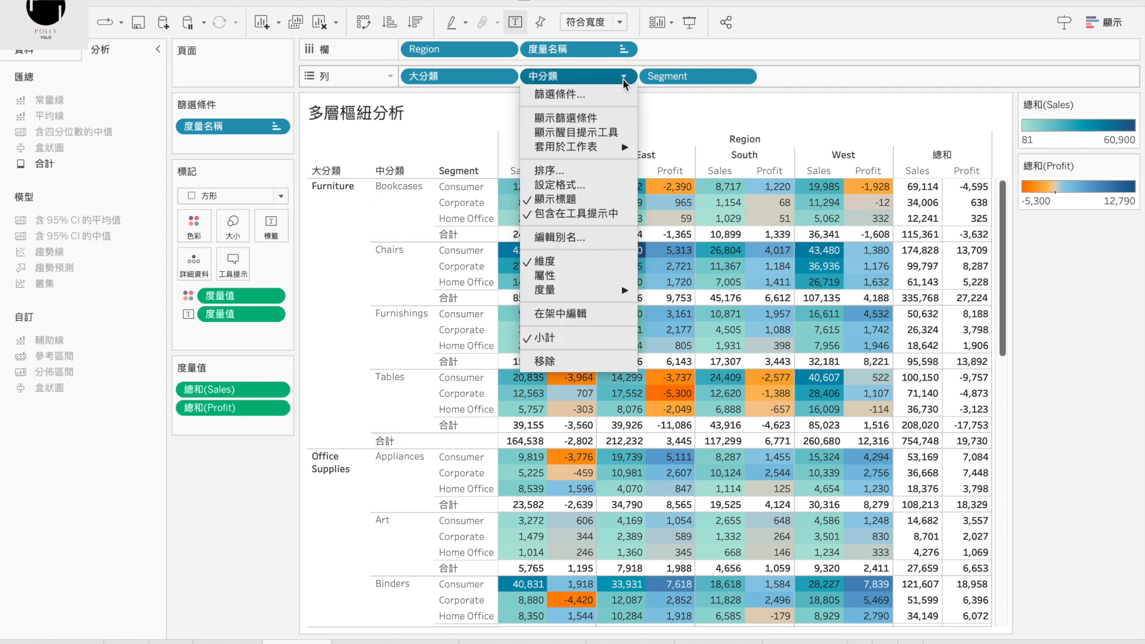
pyautogui.click(584, 337)
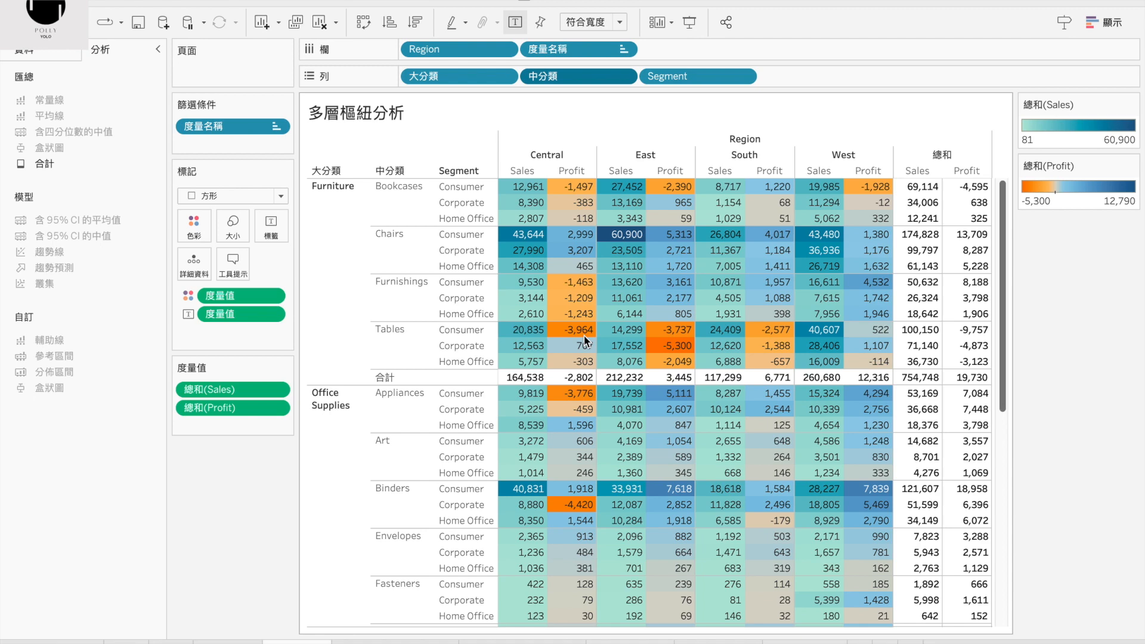
# Step: Undo turning off the 中分類 subtotals and change the label of the Furniture category's overall 合計 row to 大分類合計
pyautogui.hotkey('ctrl', 'z')
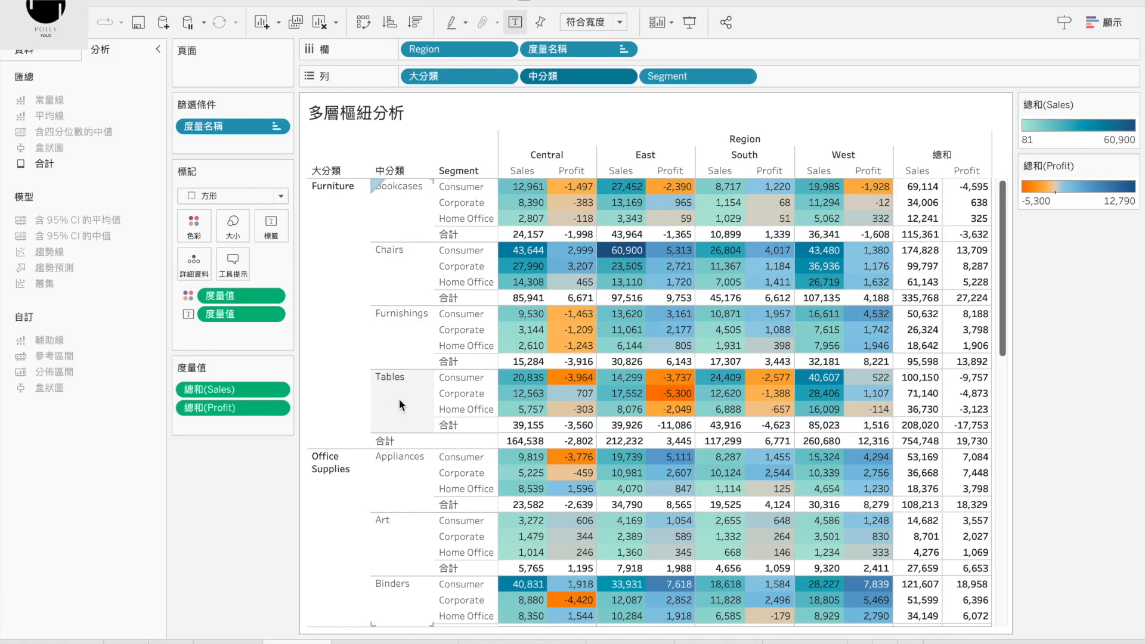
pyautogui.click(388, 441)
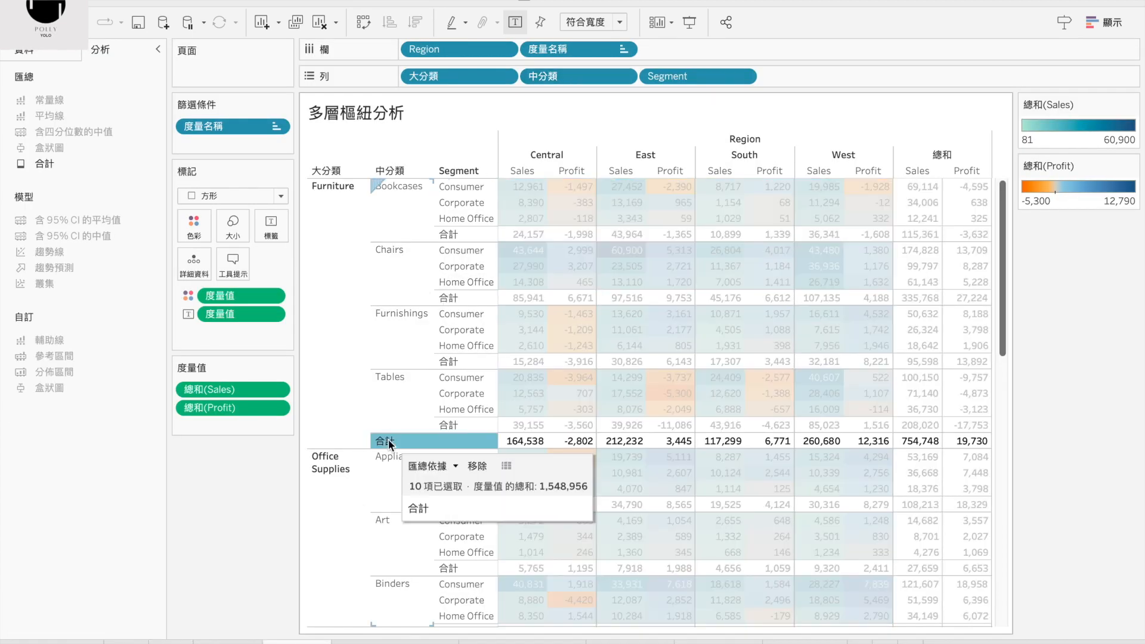
pyautogui.rightClick(388, 441)
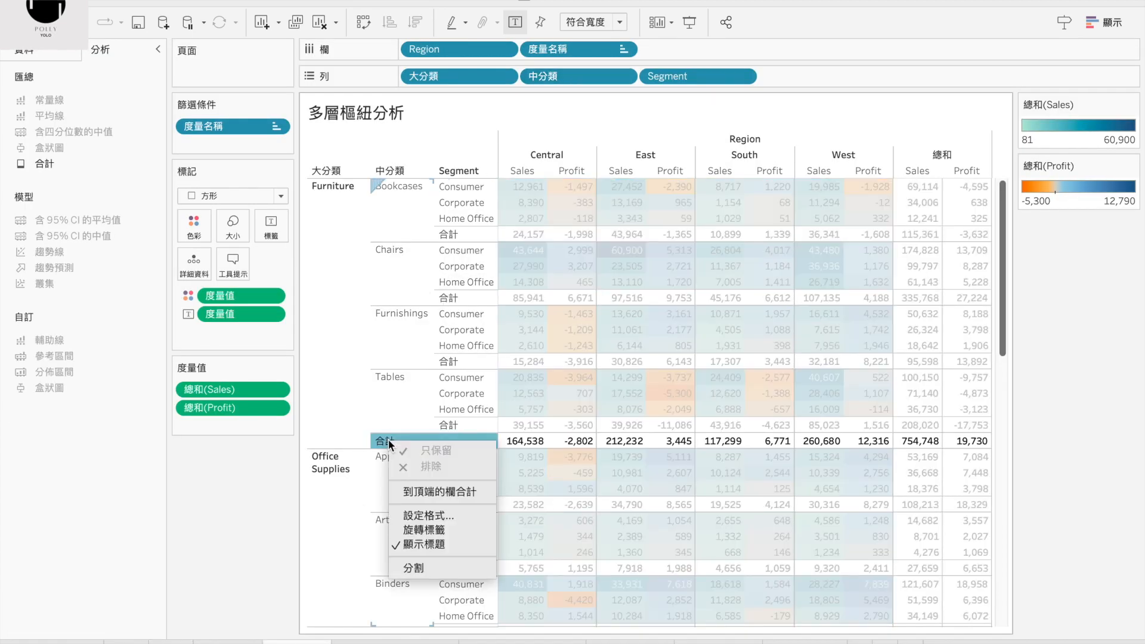
pyautogui.click(435, 515)
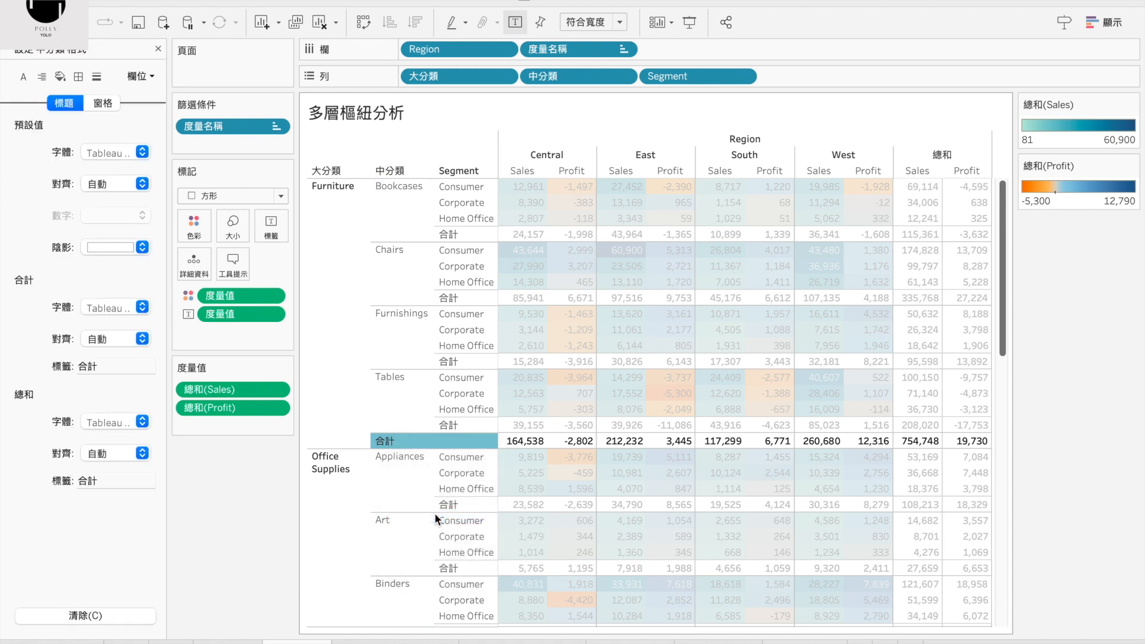
pyautogui.click(107, 367)
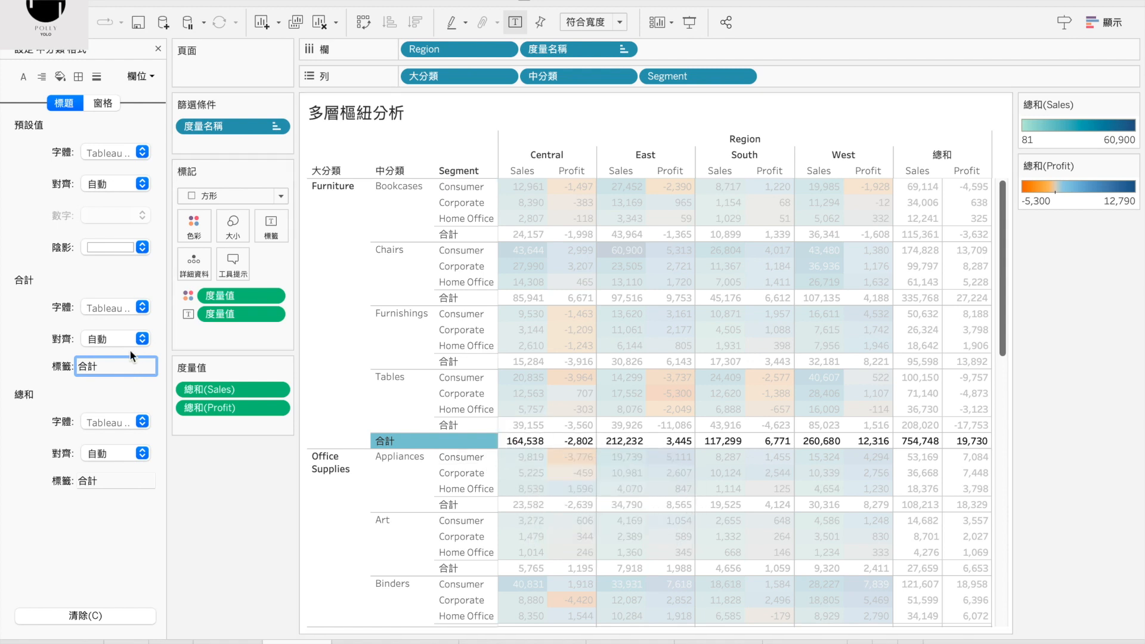
pyautogui.write('大分類')
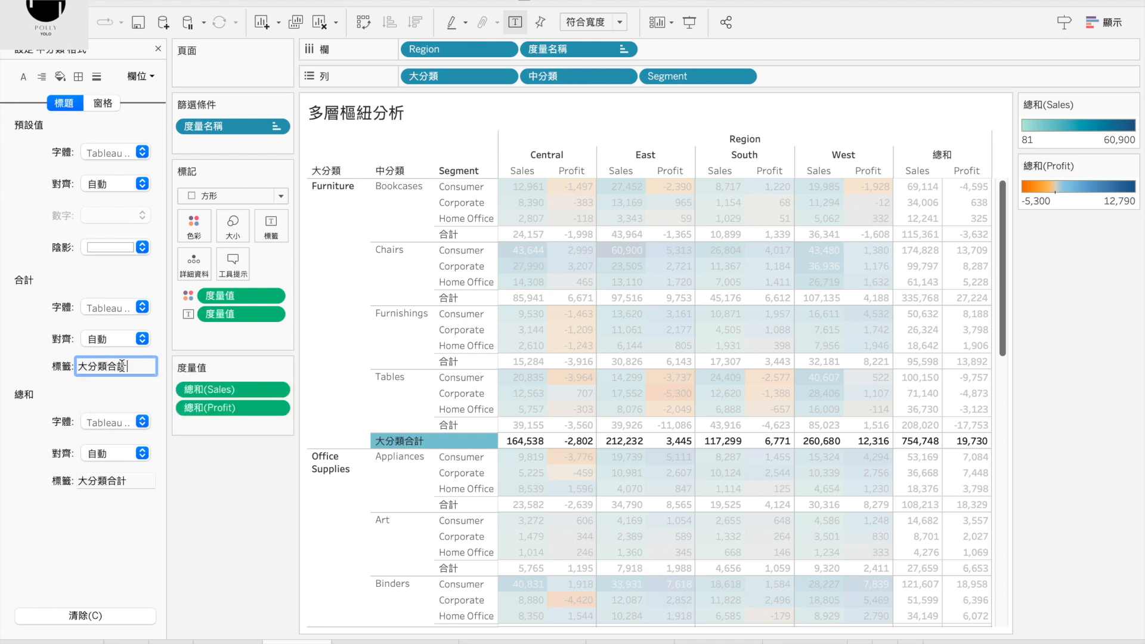
# Step: Change the label of the 合計 subtotal rows in the Segment column to 中分類合計
pyautogui.rightClick(449, 425)
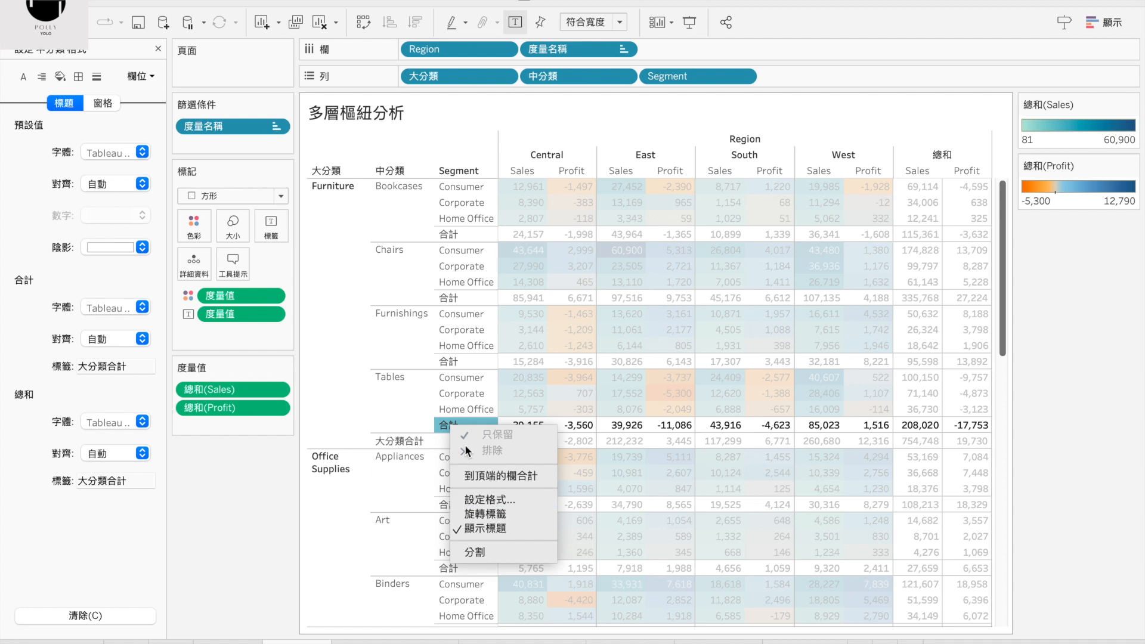
pyautogui.click(471, 499)
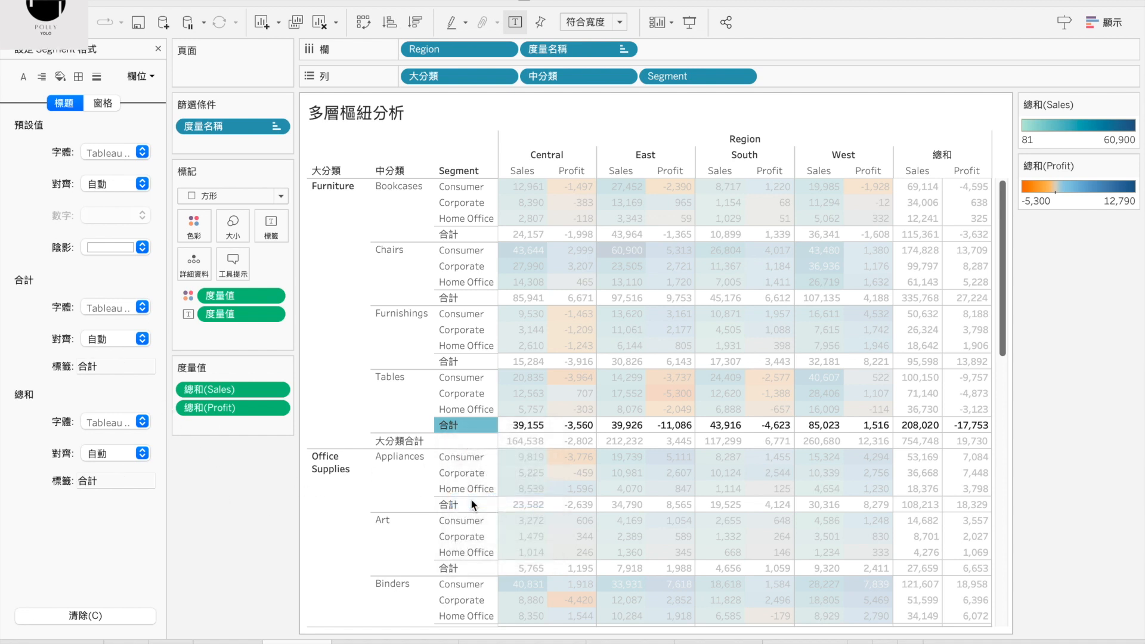
pyautogui.click(111, 366)
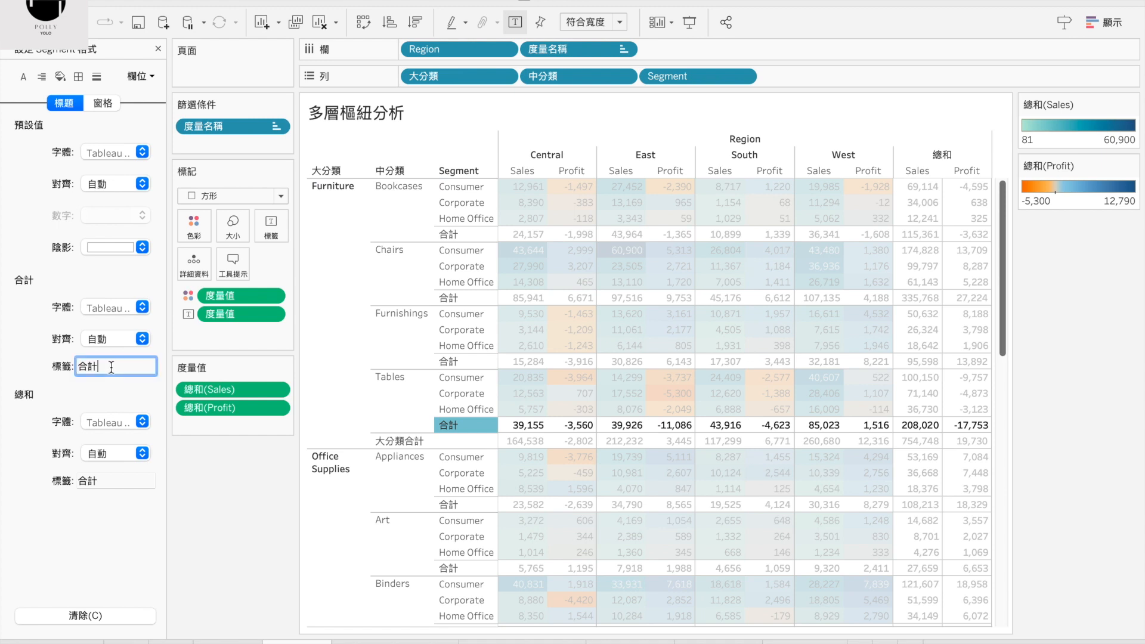
pyautogui.write('中分類')
pyautogui.press('Return')
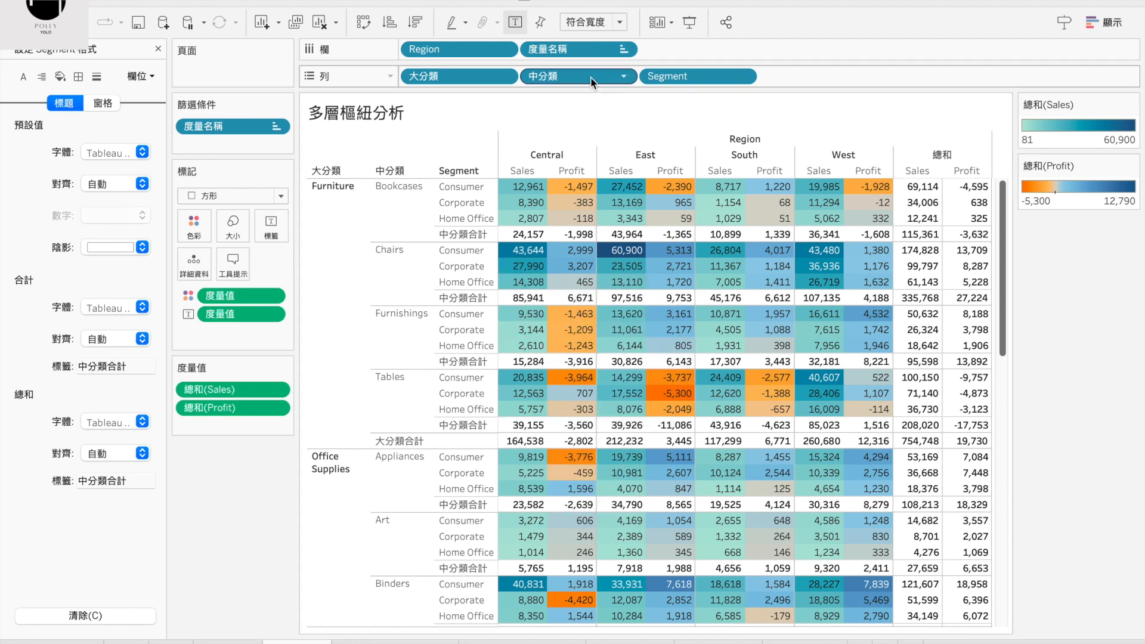
# Step: Turn off the 小計 option for the 大分類 dimension on the rows
pyautogui.click(504, 76)
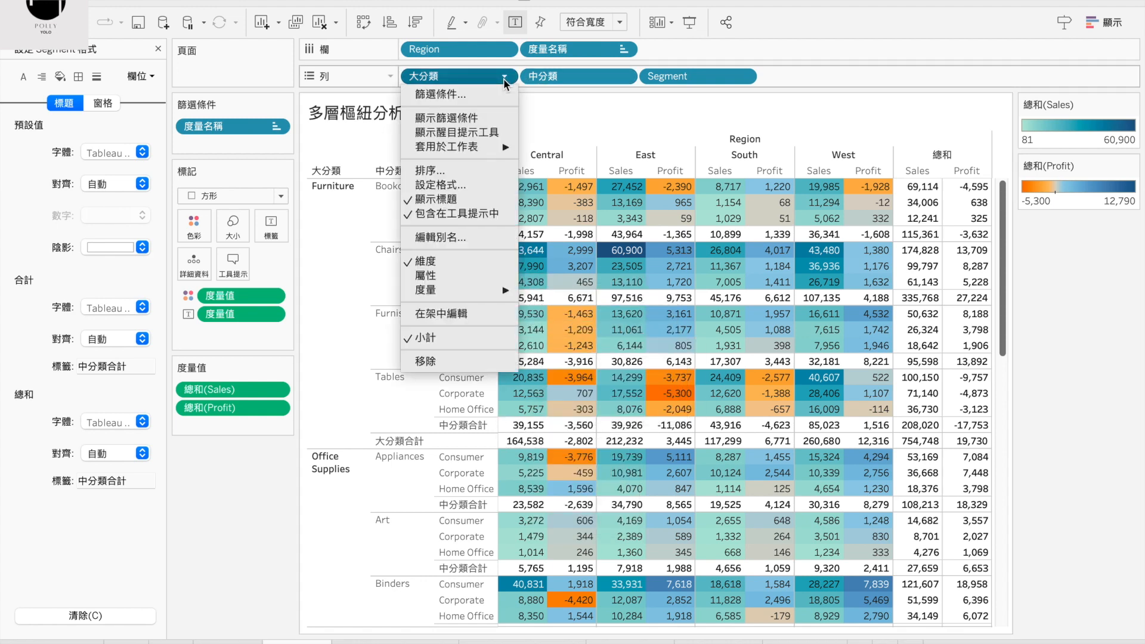
pyautogui.click(461, 339)
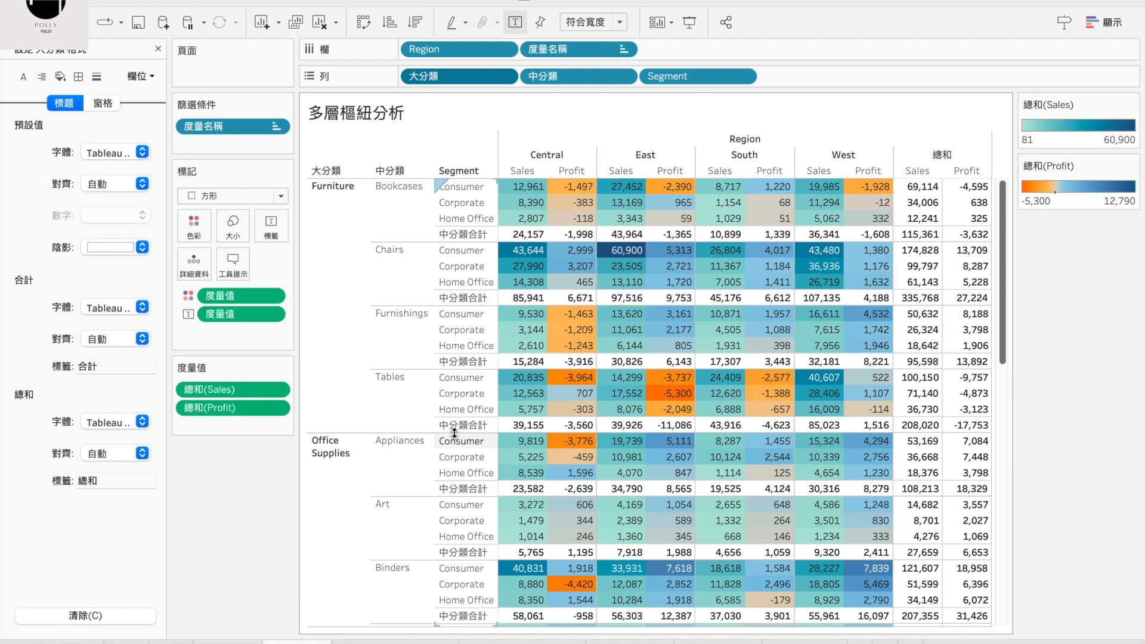
# Step: Change the 匯總依據 setting of the 總和(Profit) measure so its totals no longer use 總和
pyautogui.moveTo(966, 496)
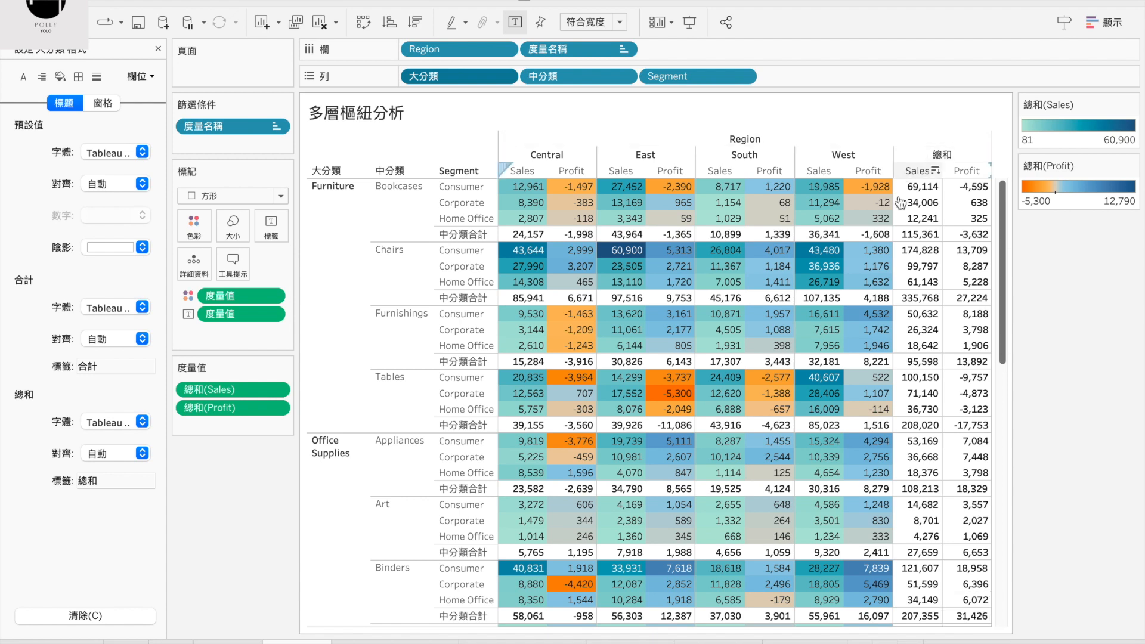
pyautogui.moveTo(904, 198)
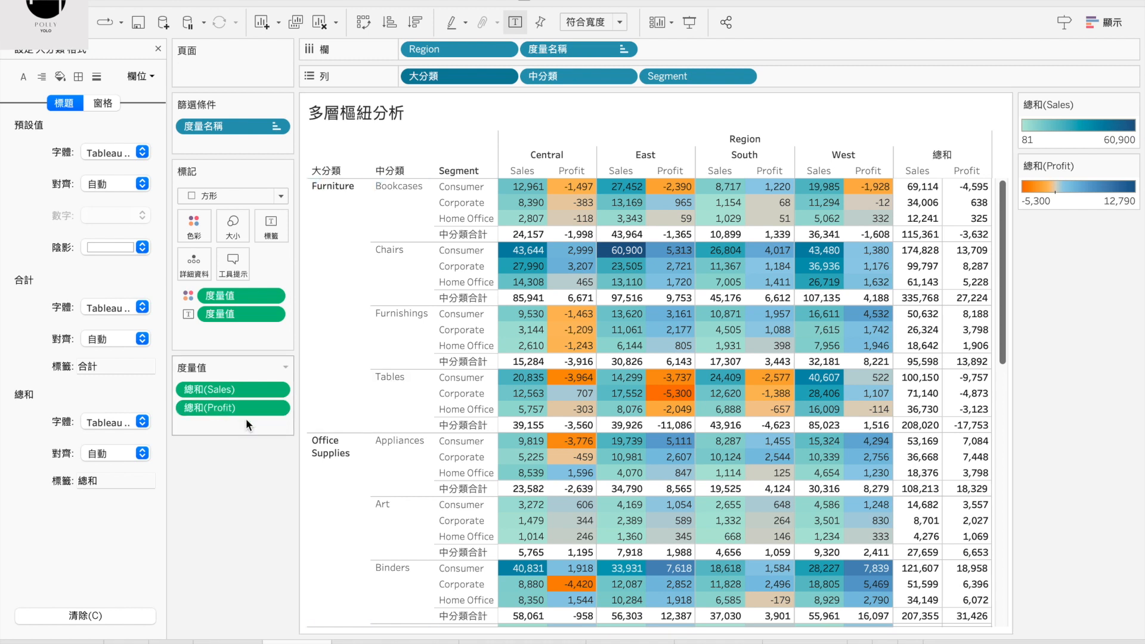
pyautogui.click(271, 410)
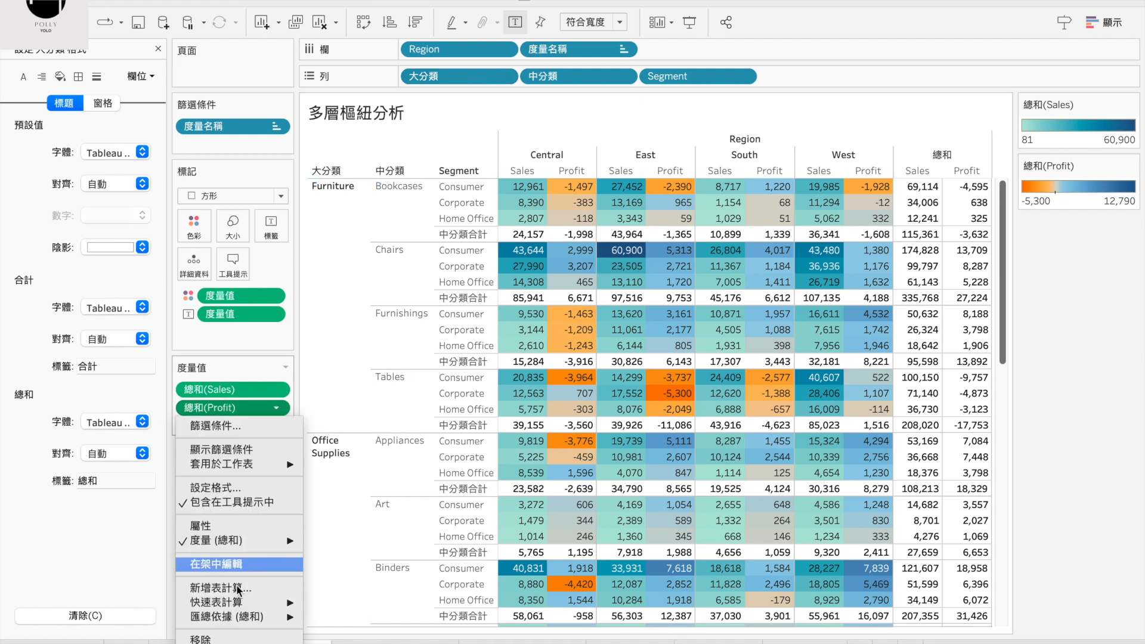
pyautogui.moveTo(239, 617)
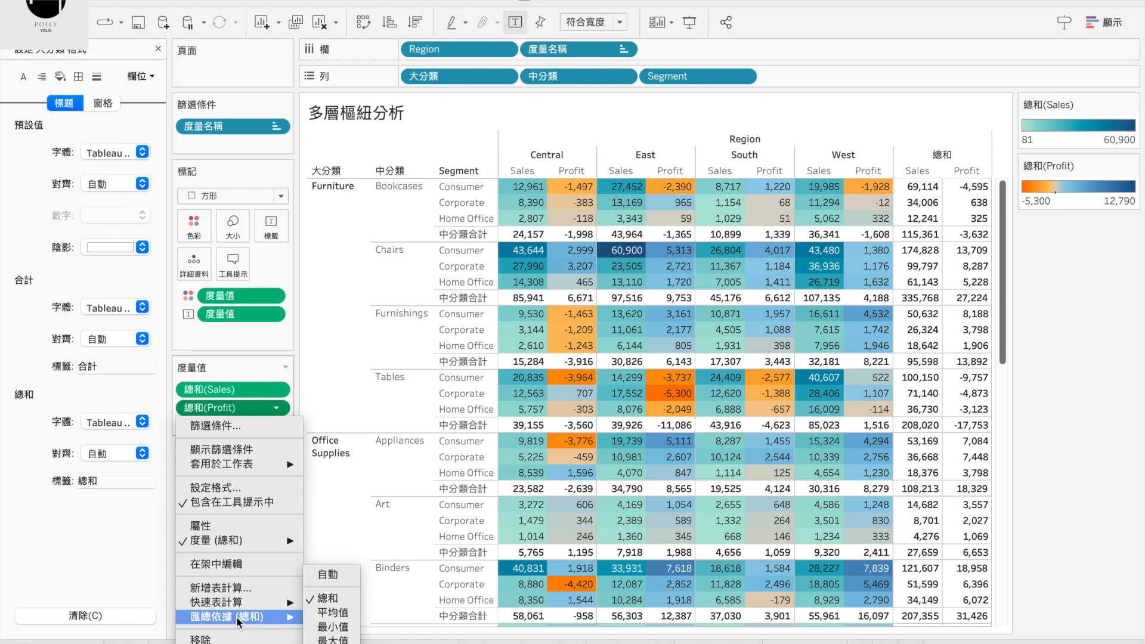
pyautogui.click(329, 643)
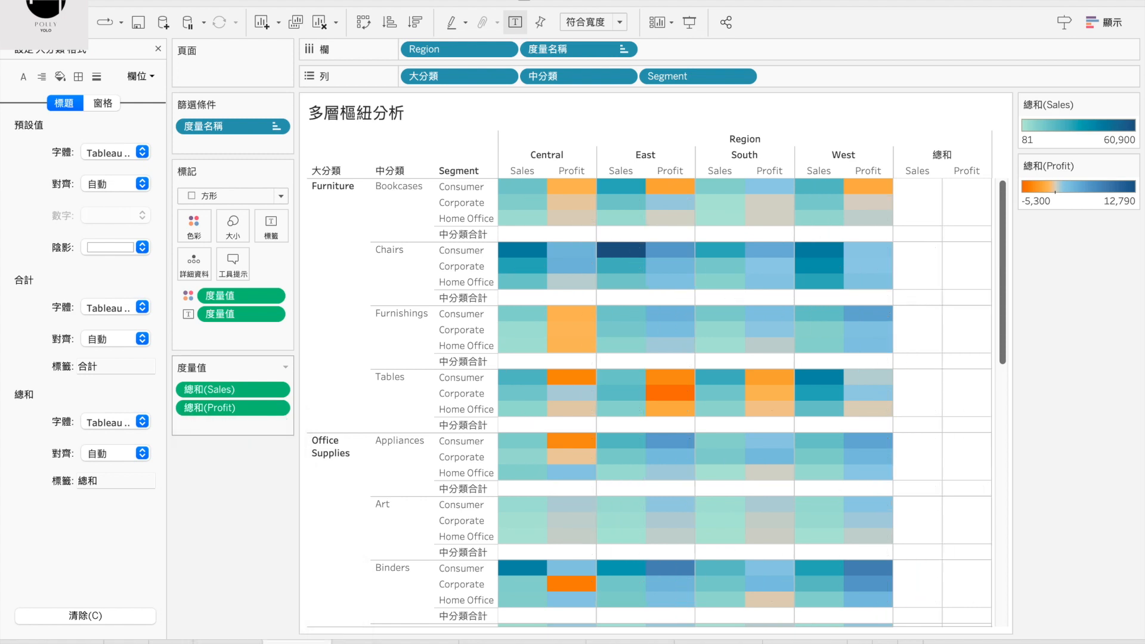